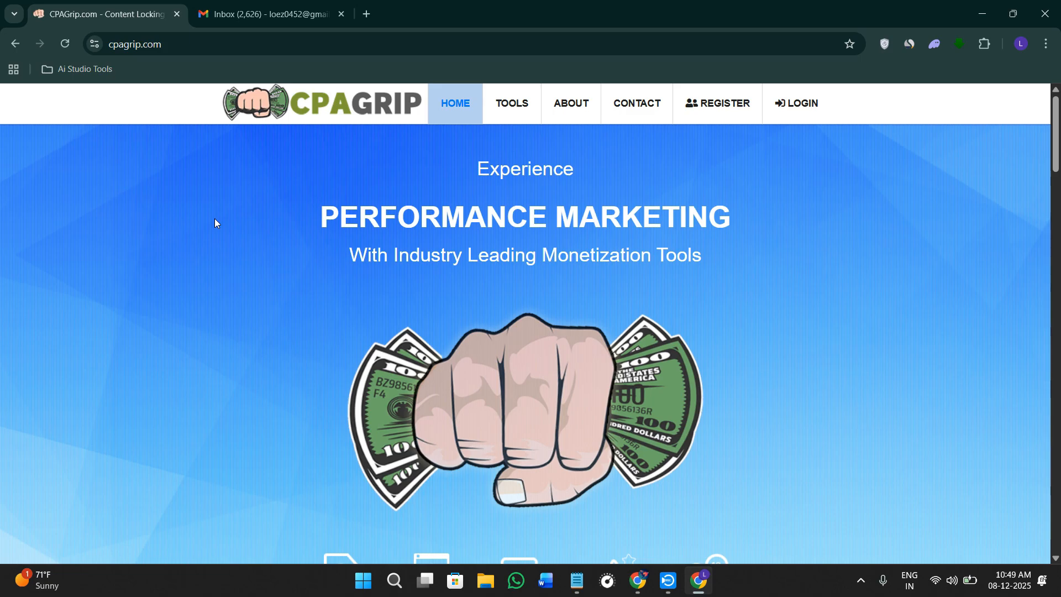
# - Examine the CPAGrip homepage, including its monetization tools and the Why CPAGrip section
pyautogui.scroll(-2, 215, 222)
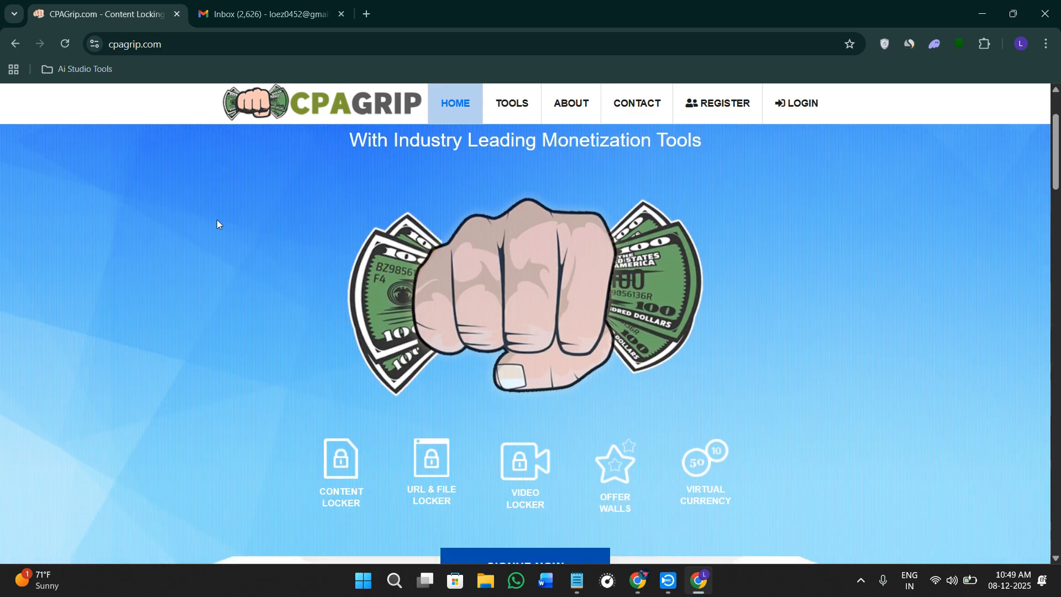
pyautogui.scroll(-4, 221, 222)
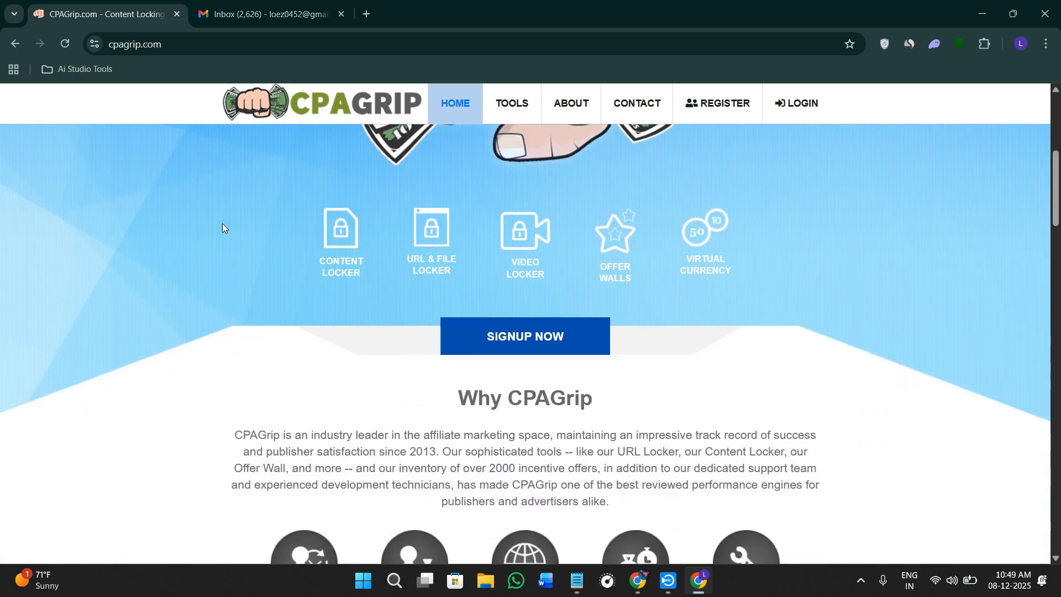
pyautogui.scroll(-6, 222, 223)
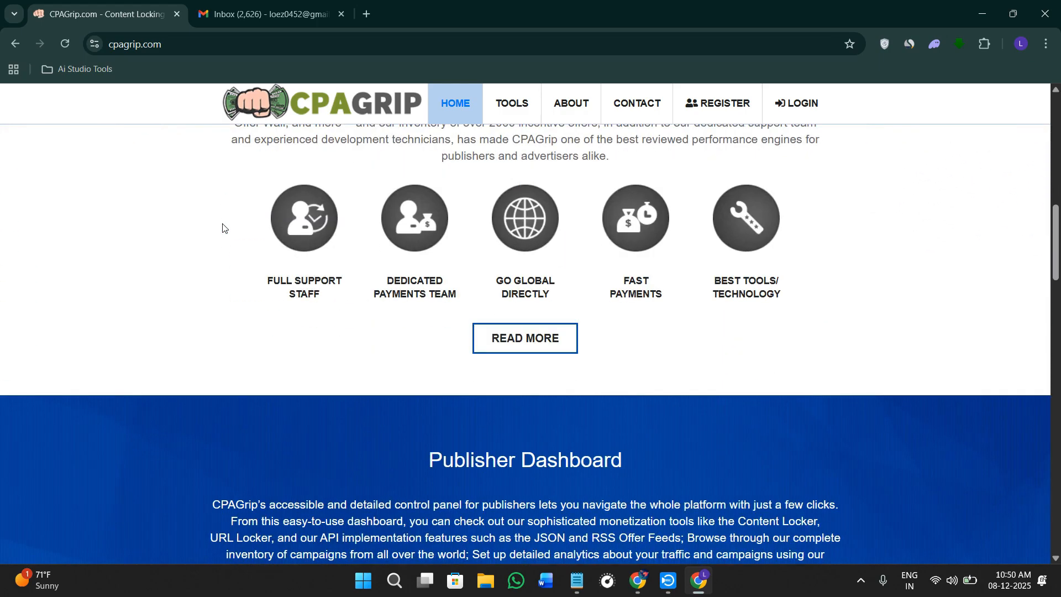
pyautogui.scroll(-2, 222, 228)
pyautogui.scroll(10, 227, 235)
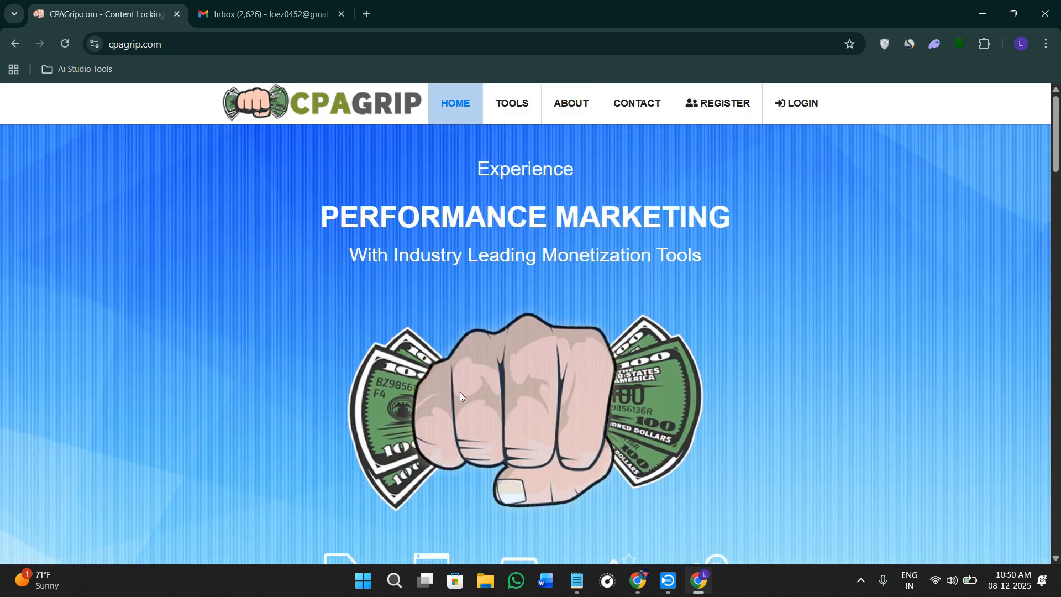
pyautogui.scroll(-4, 463, 384)
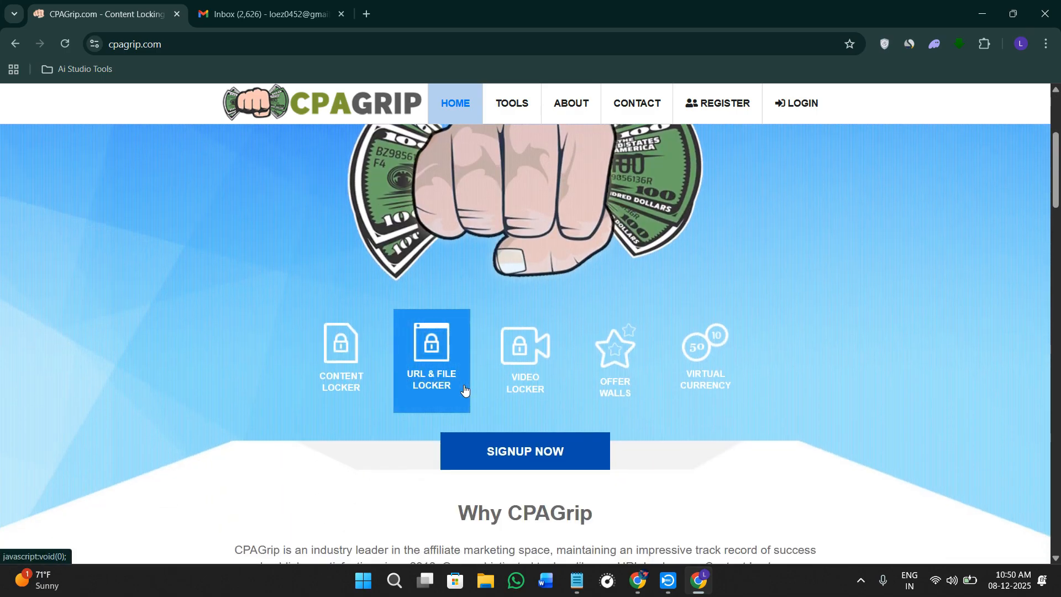
pyautogui.scroll(-2, 464, 390)
pyautogui.scroll(2, 464, 390)
pyautogui.scroll(4, 465, 390)
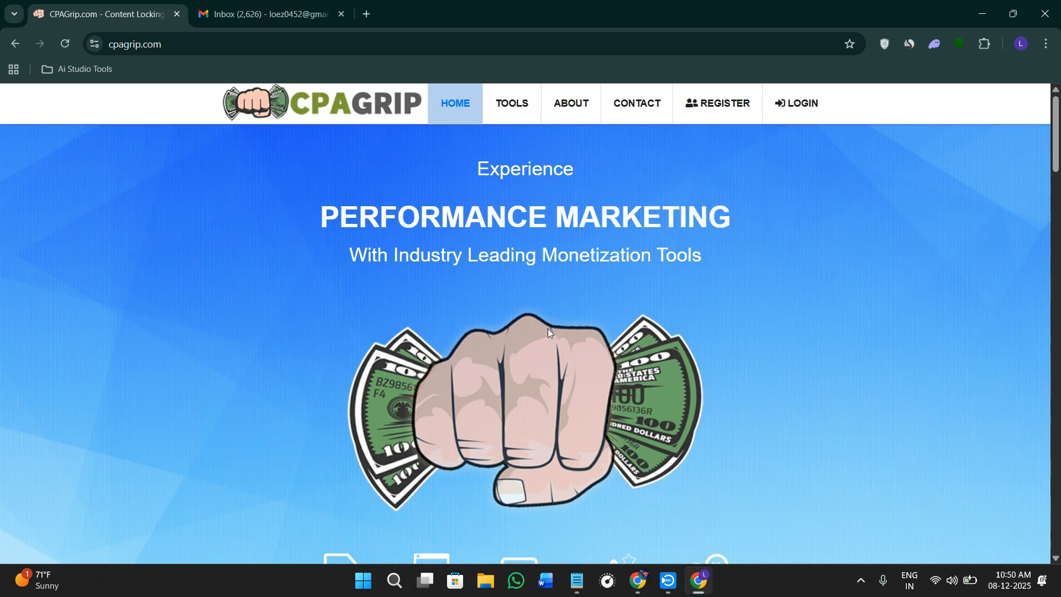
# - Highlight the site's web address and the homepage headline "PERFORMANCE MARKETING With Industry Leading Monetization Tools" for reading
pyautogui.click(226, 44)
pyautogui.click(228, 45)
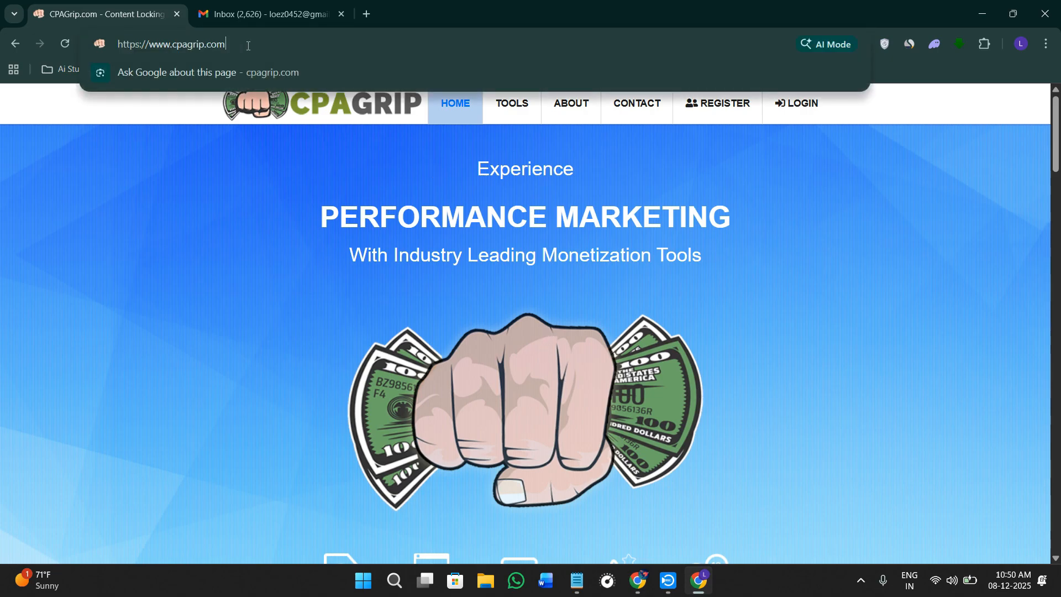
pyautogui.moveTo(246, 46); pyautogui.dragTo(113, 52)
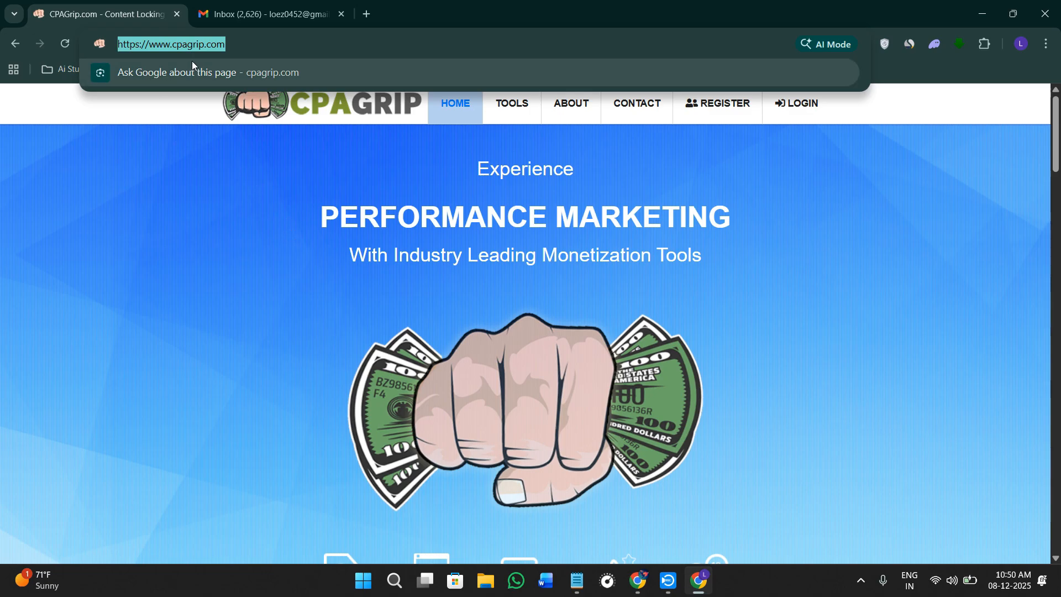
pyautogui.click(308, 206)
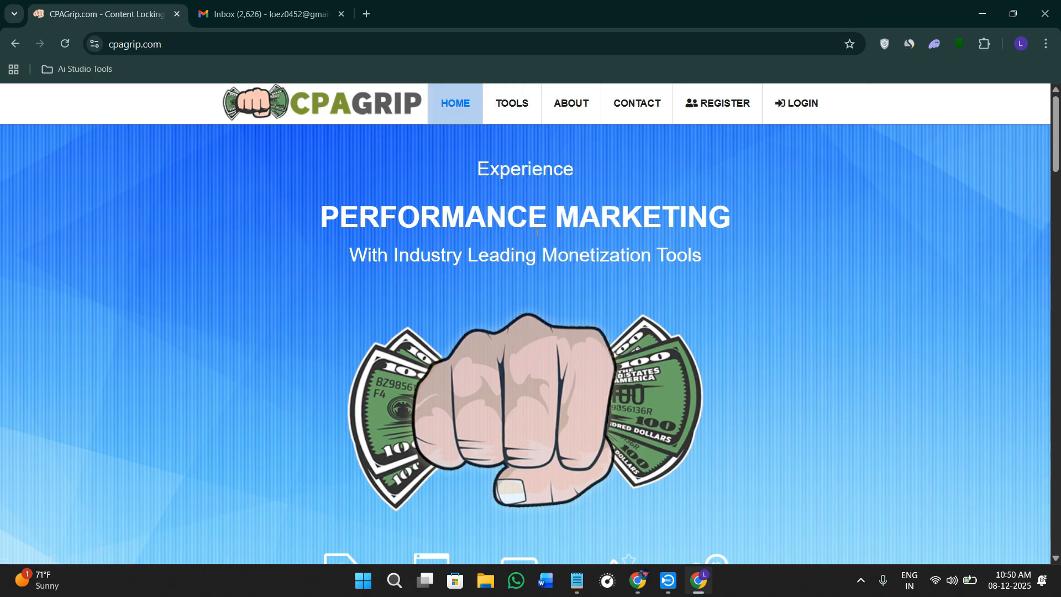
pyautogui.moveTo(321, 220); pyautogui.dragTo(748, 250)
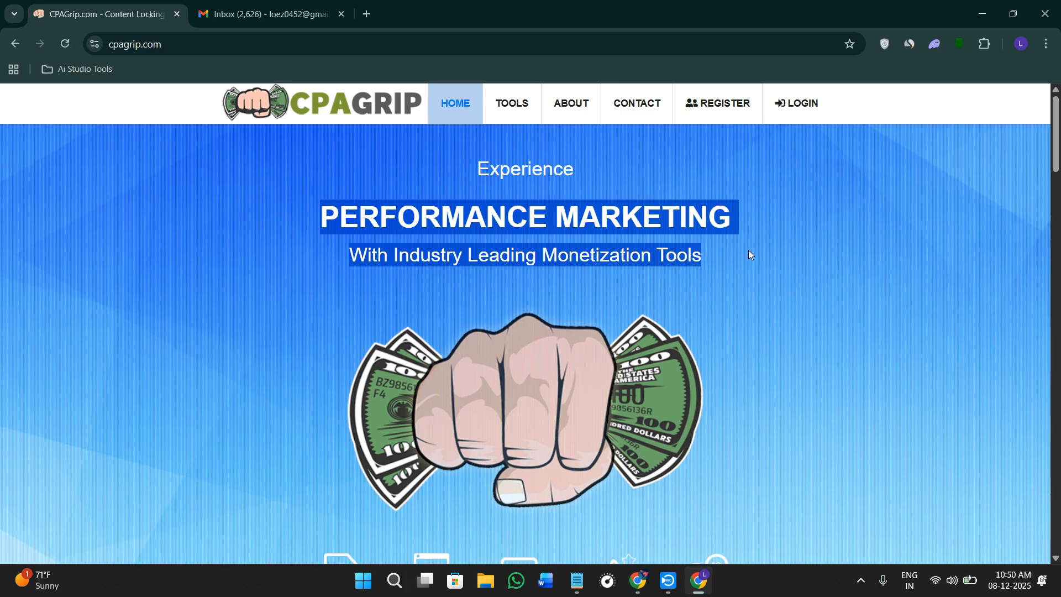
pyautogui.click(756, 288)
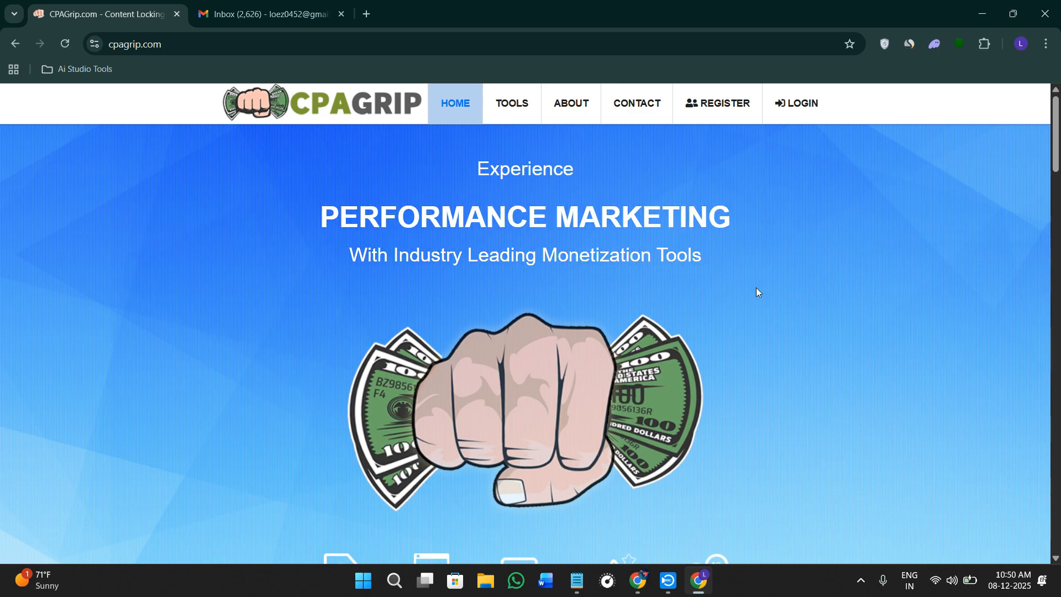
# - Review the homepage's Why CPAGrip, Publisher Dashboard and Advanced Analytics Engine sections
pyautogui.scroll(-6, 764, 330)
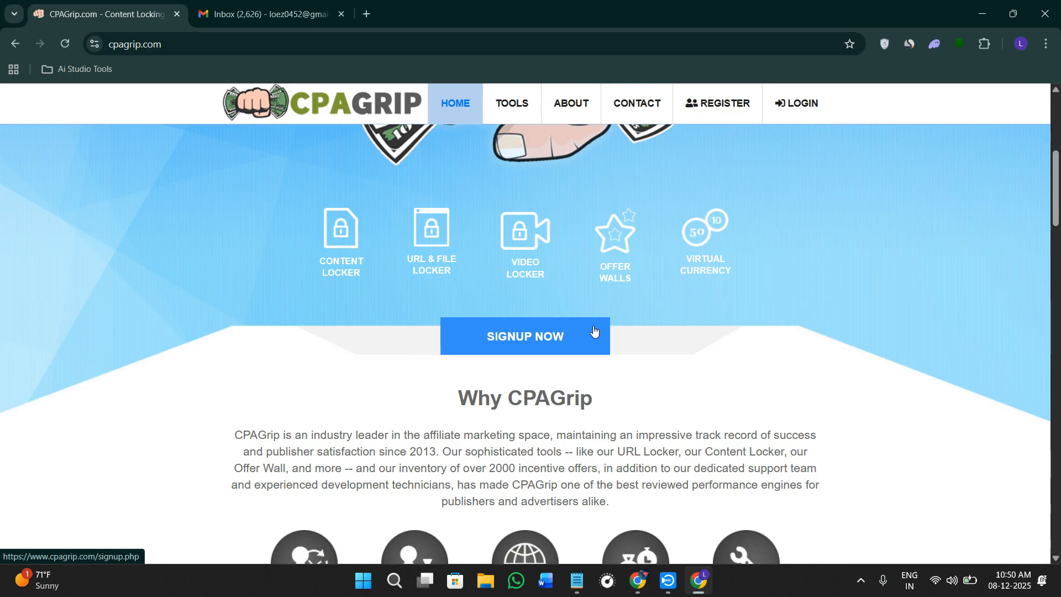
pyautogui.scroll(-4, 595, 331)
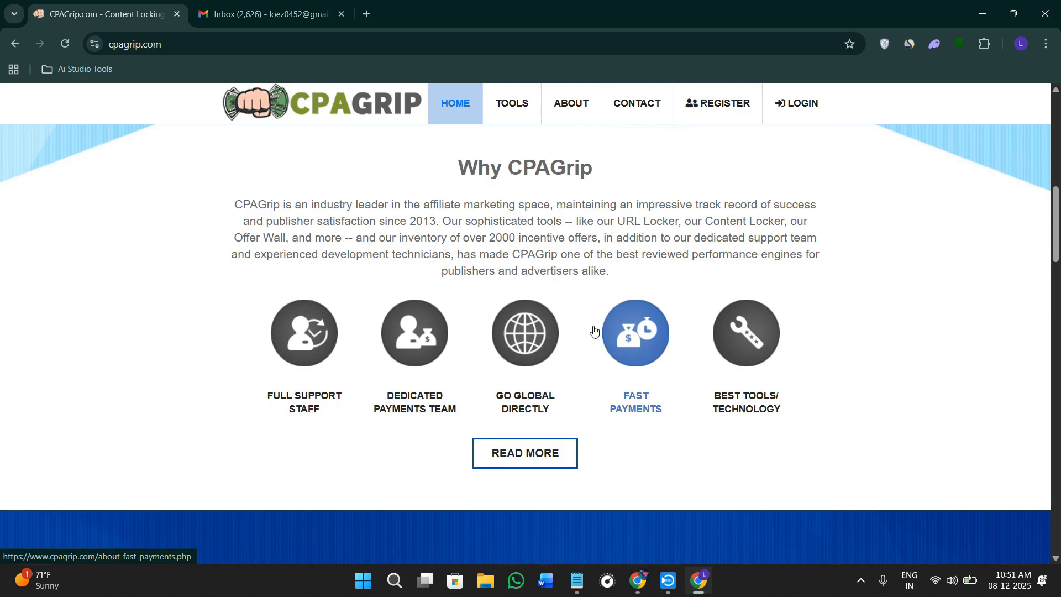
pyautogui.scroll(-4, 595, 331)
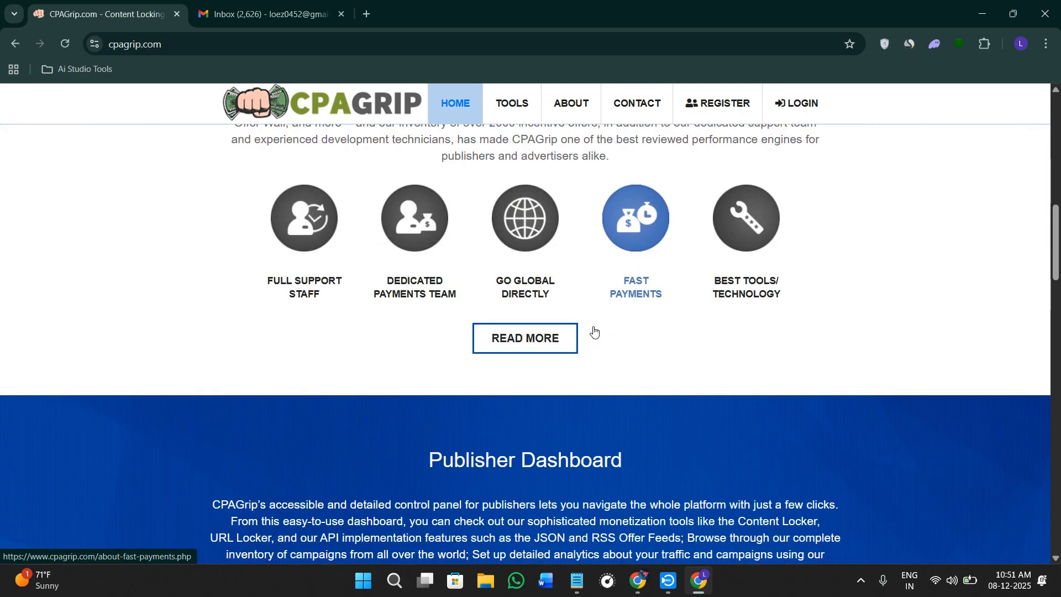
pyautogui.scroll(-4, 594, 330)
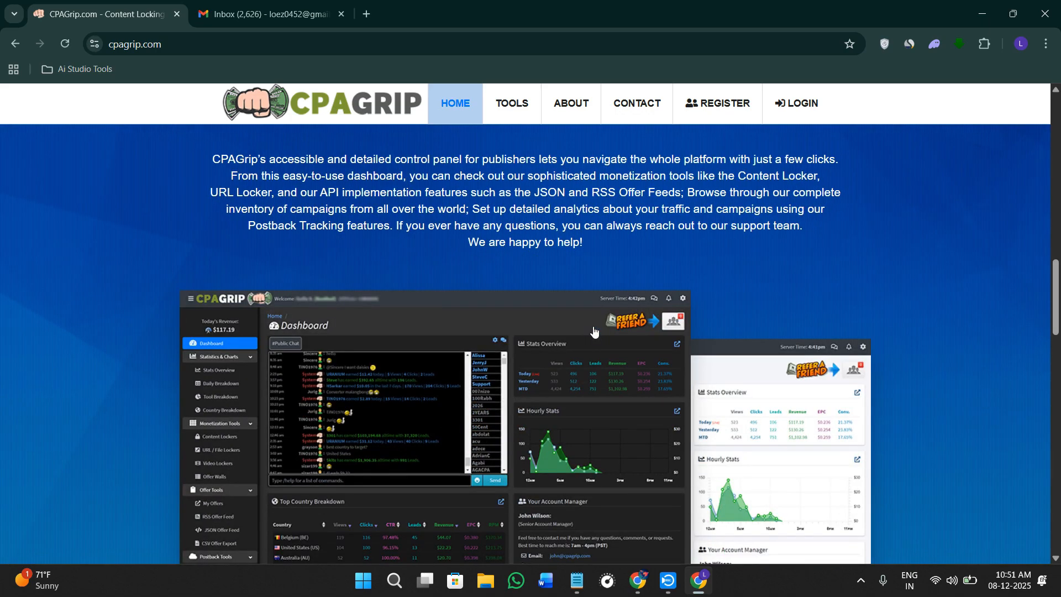
pyautogui.scroll(-4, 594, 331)
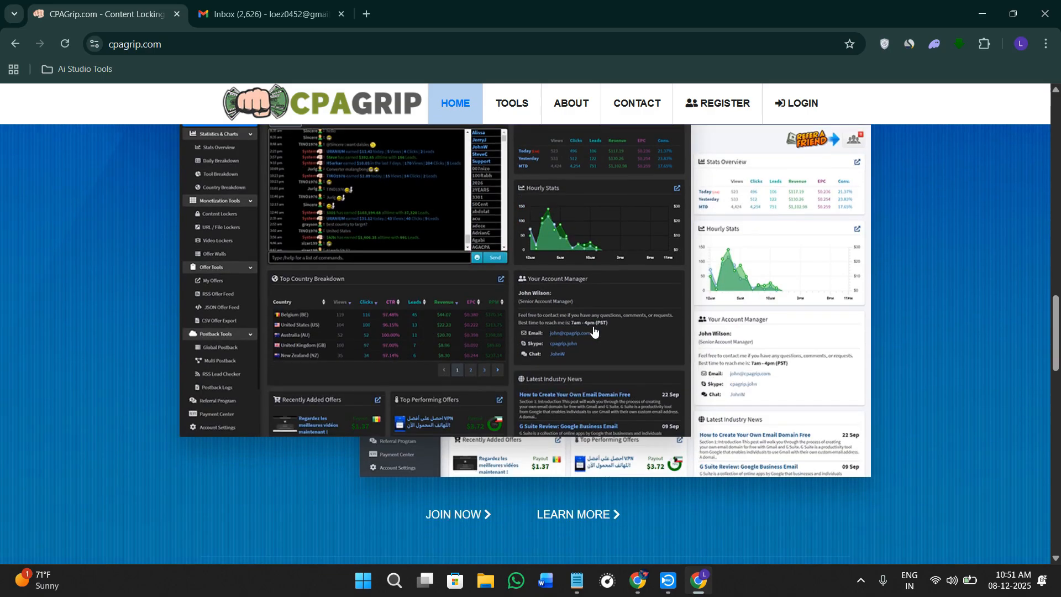
pyautogui.scroll(-8, 594, 331)
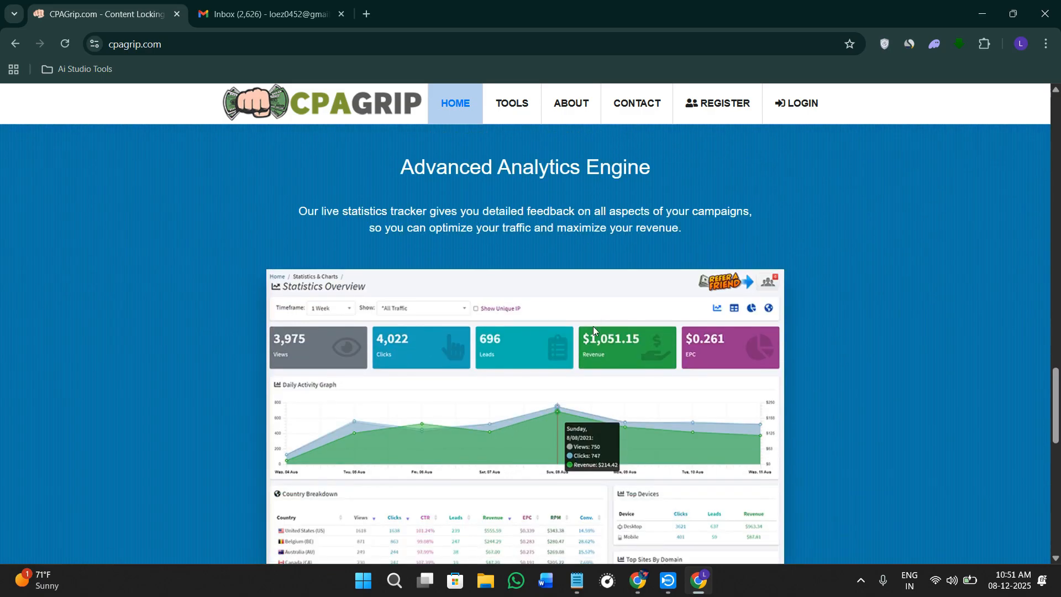
pyautogui.scroll(18, 592, 326)
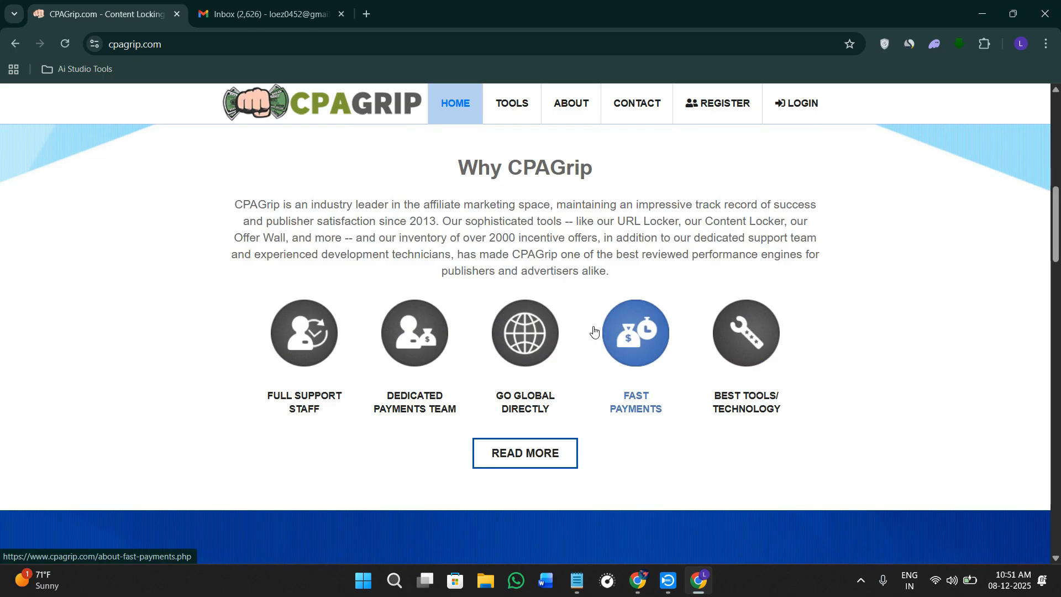
pyautogui.scroll(10, 594, 330)
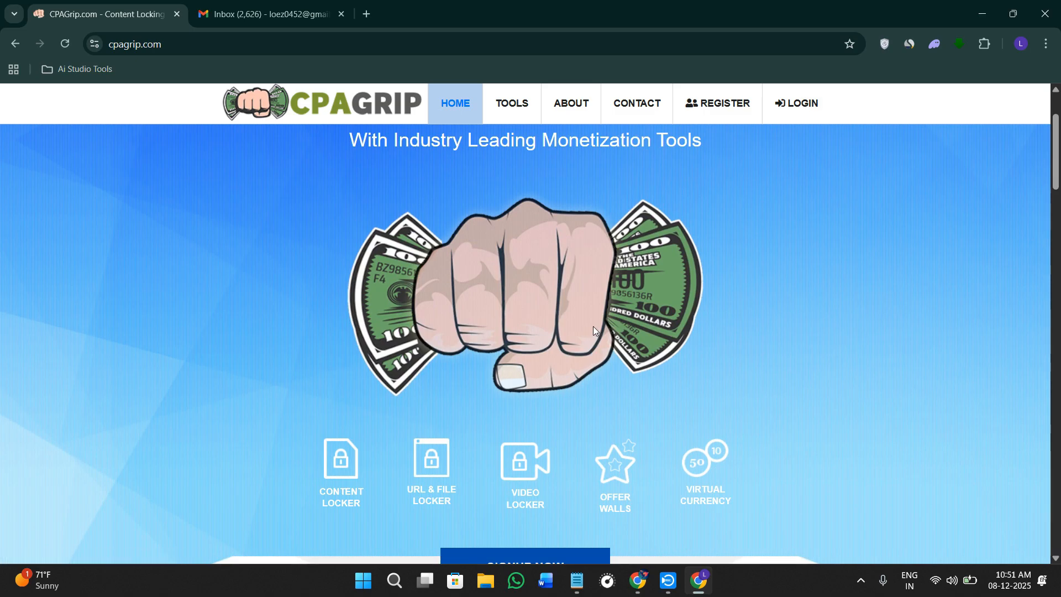
pyautogui.scroll(2, 594, 331)
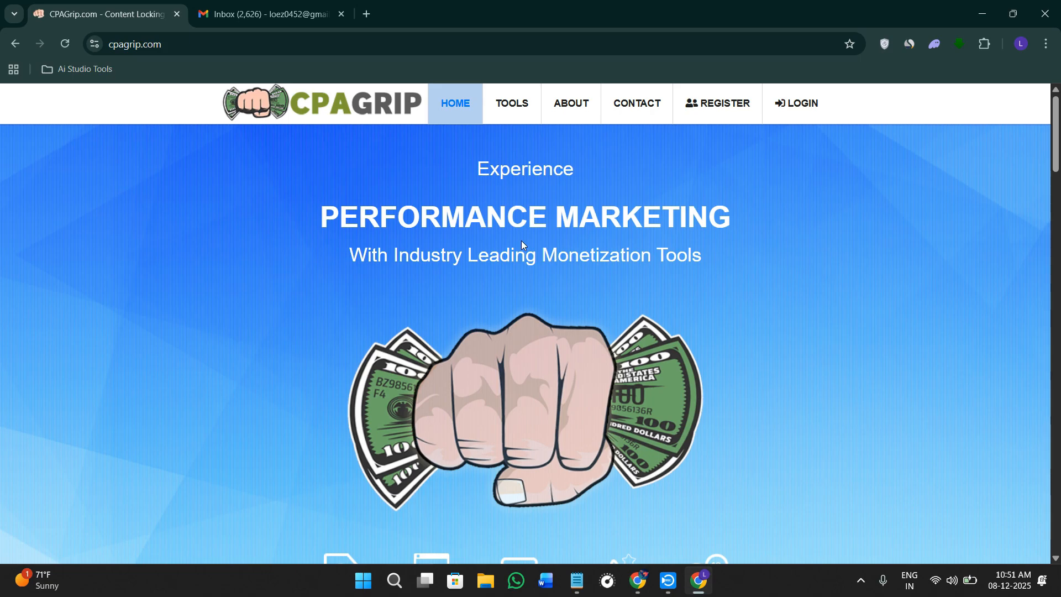
# - Open the registration page, complete the Cloudflare human verification and bring up the Sign Up Now form
pyautogui.click(728, 113)
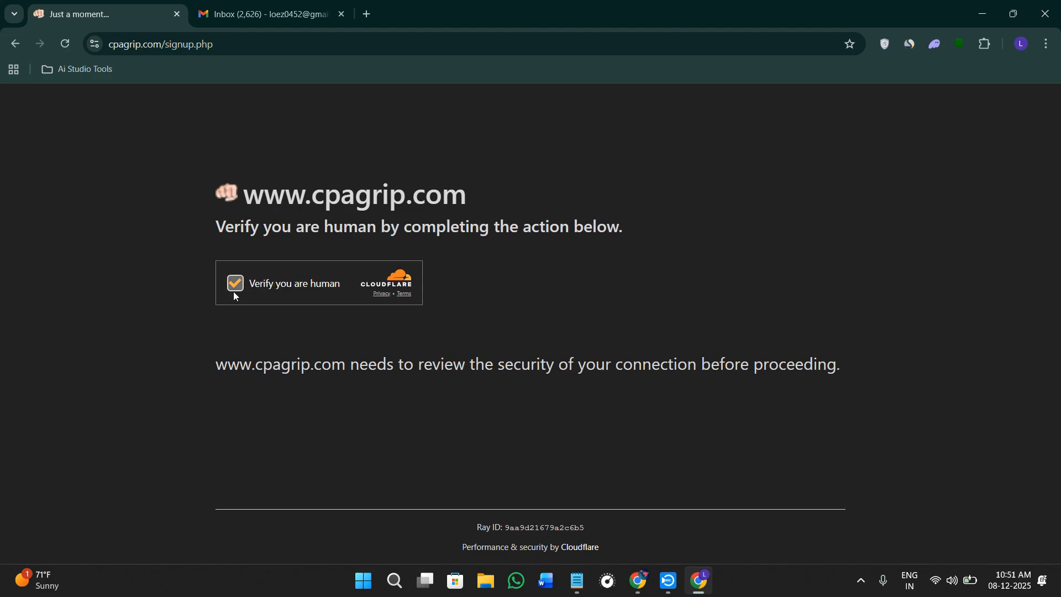
pyautogui.click(235, 286)
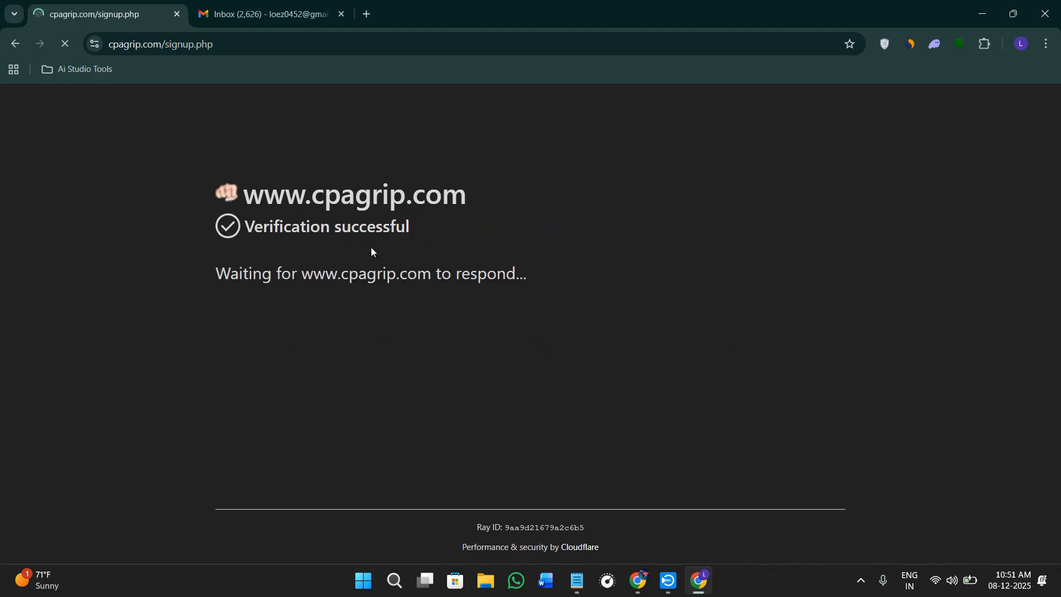
pyautogui.scroll(-7, 380, 256)
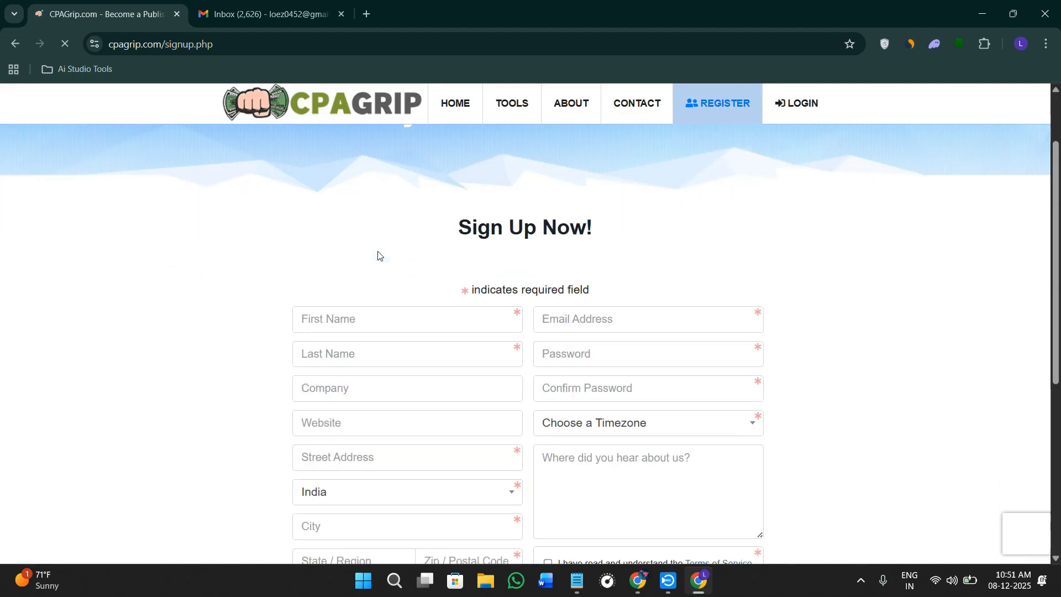
pyautogui.scroll(4, 384, 258)
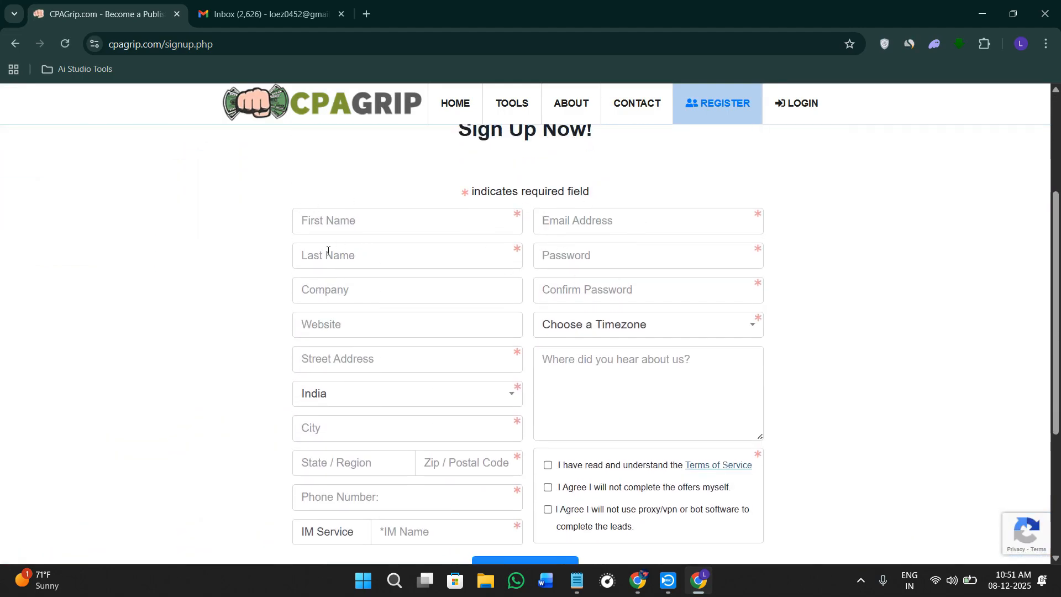
# - Fill in the first name, email address and last name from saved entries, and accept the suggested strong password for both password fields
pyautogui.click(336, 221)
pyautogui.click(385, 256)
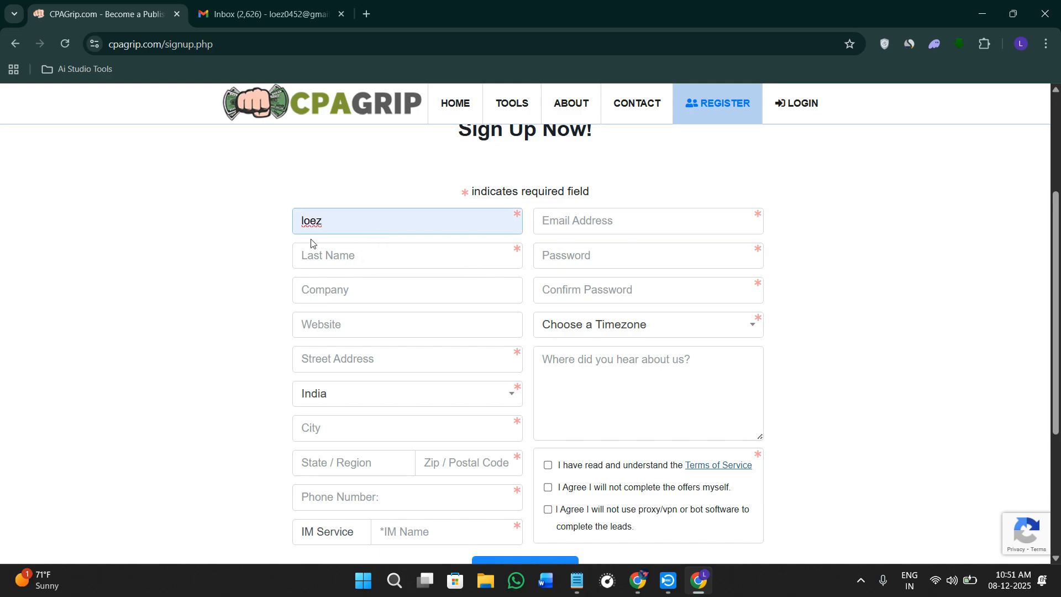
pyautogui.click(600, 219)
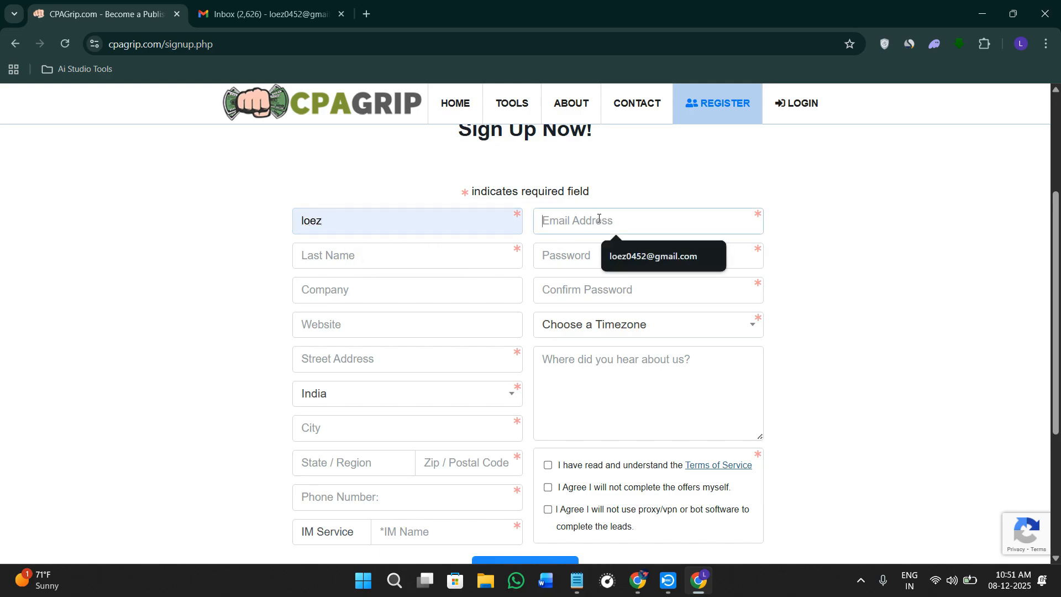
pyautogui.click(622, 256)
pyautogui.click(396, 255)
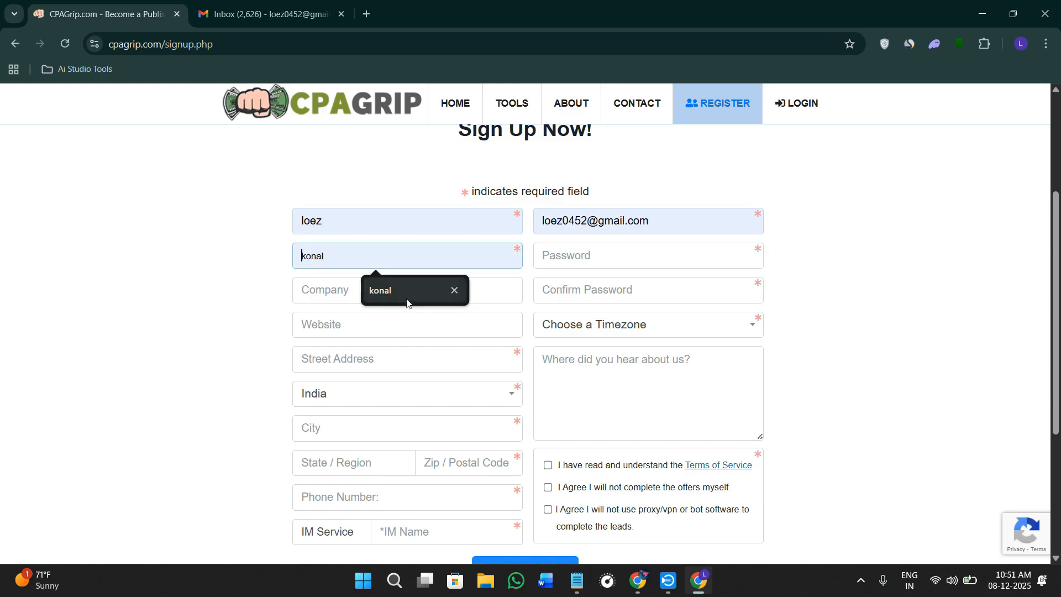
pyautogui.click(406, 299)
pyautogui.click(604, 256)
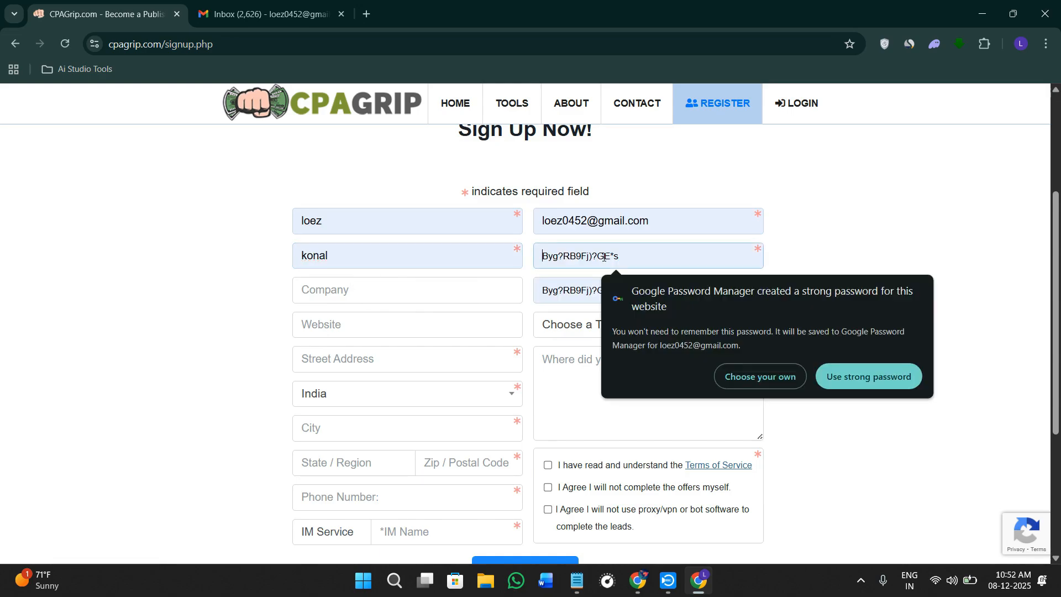
pyautogui.click(854, 376)
# - Enter VBX as the company and ratewiser.com as the website from the saved entries
pyautogui.click(340, 299)
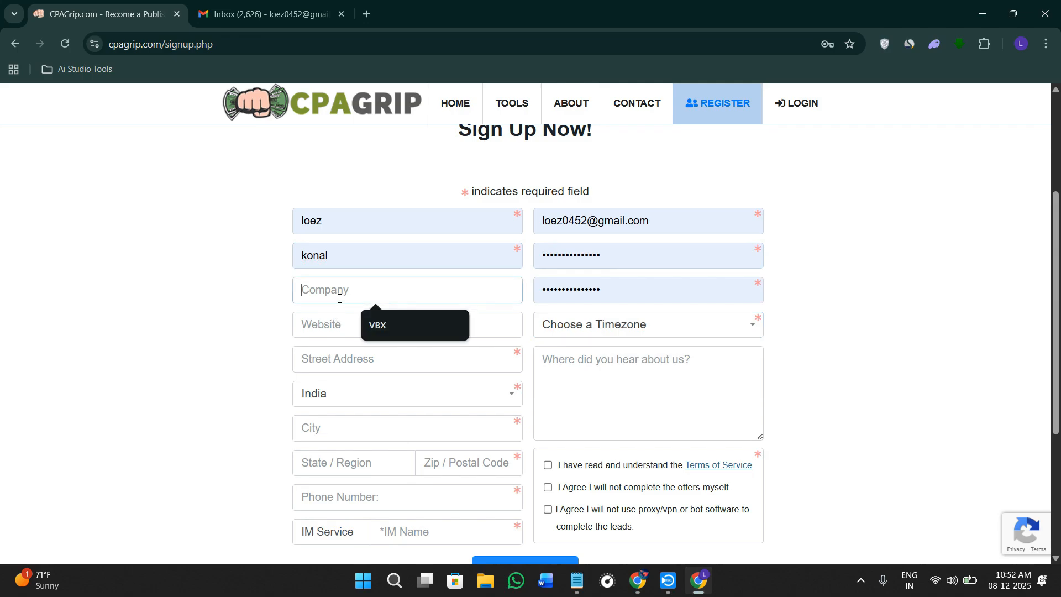
pyautogui.click(388, 322)
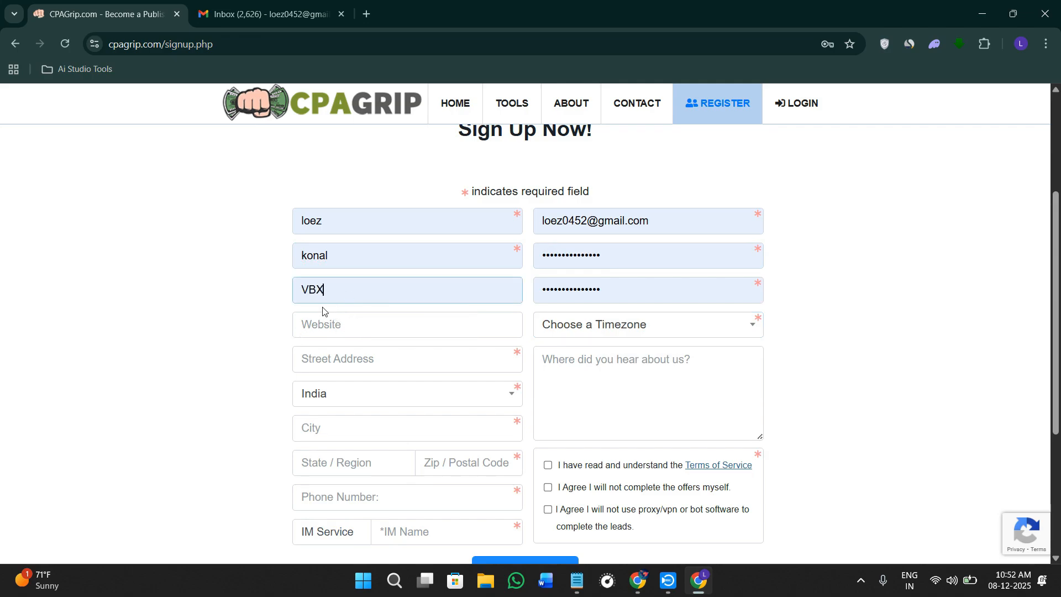
pyautogui.click(351, 321)
pyautogui.click(395, 363)
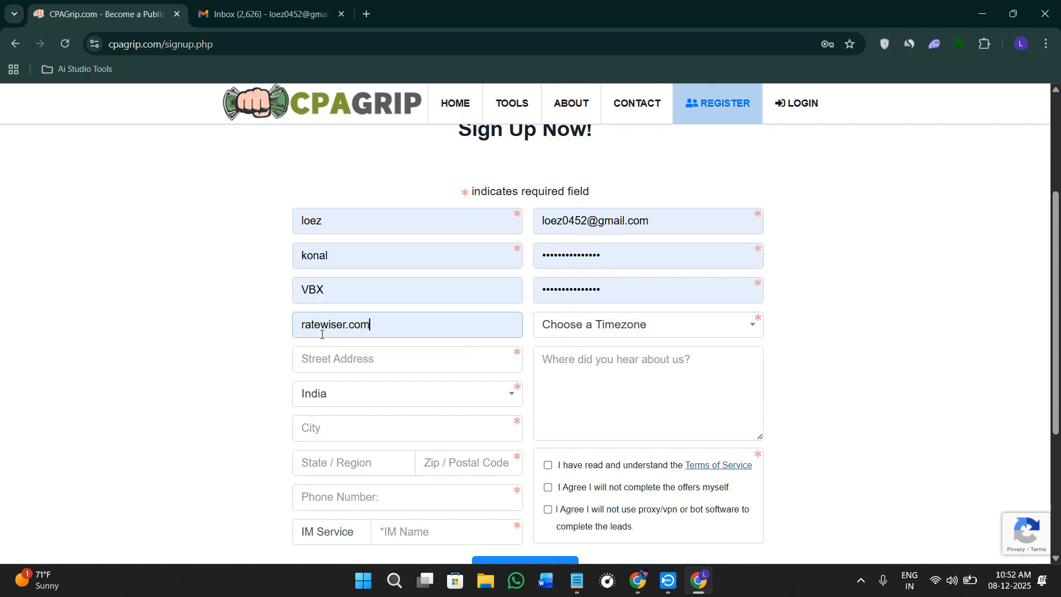
# - Set the account's timezone to (GMT-09:00) Alaska
pyautogui.click(589, 331)
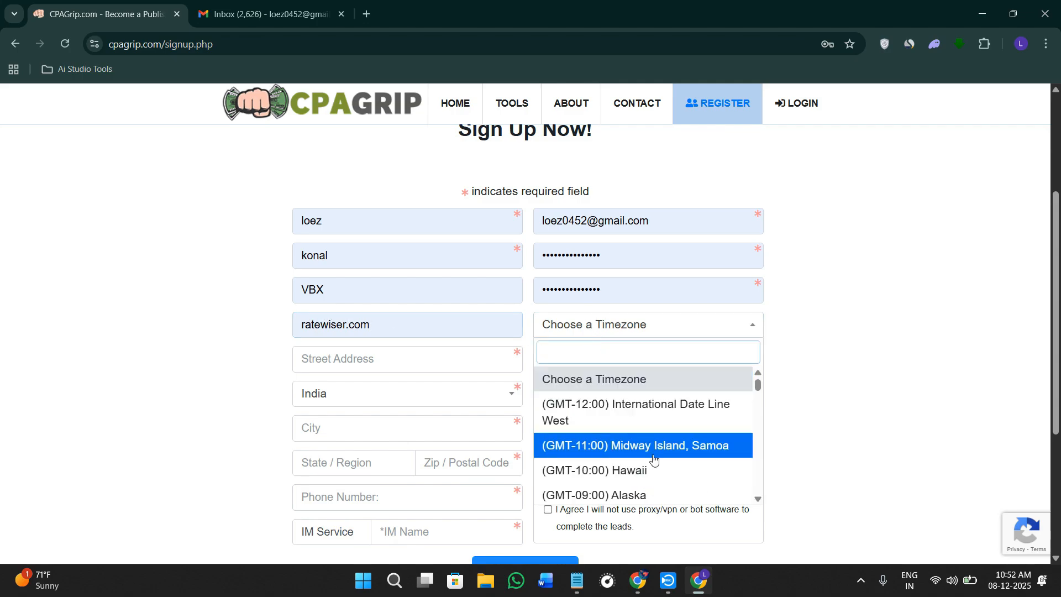
pyautogui.write('k')
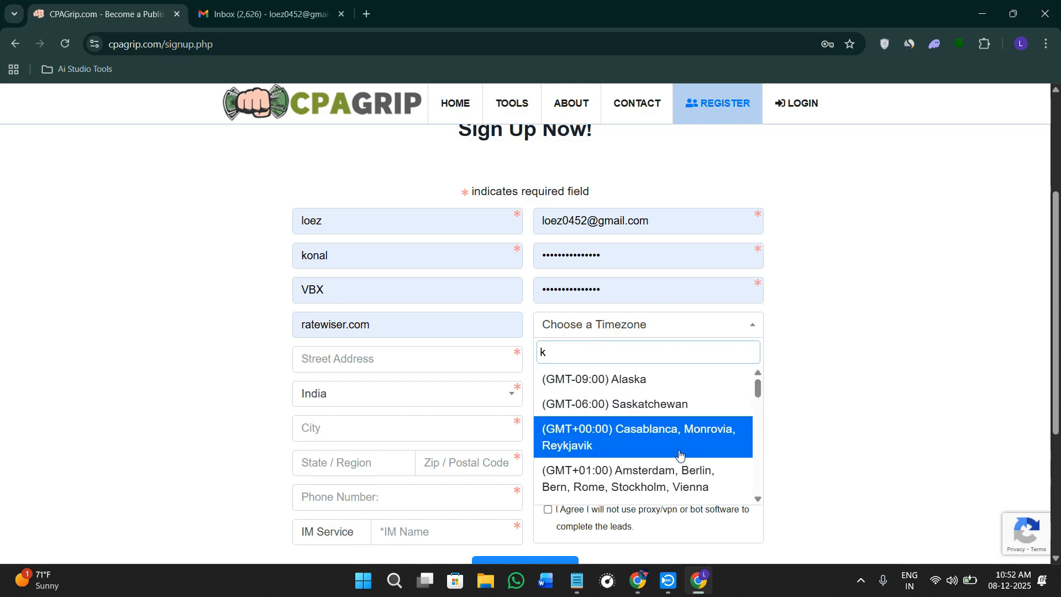
pyautogui.click(612, 384)
# - Fill in the required street address using the saved entry
pyautogui.click(359, 368)
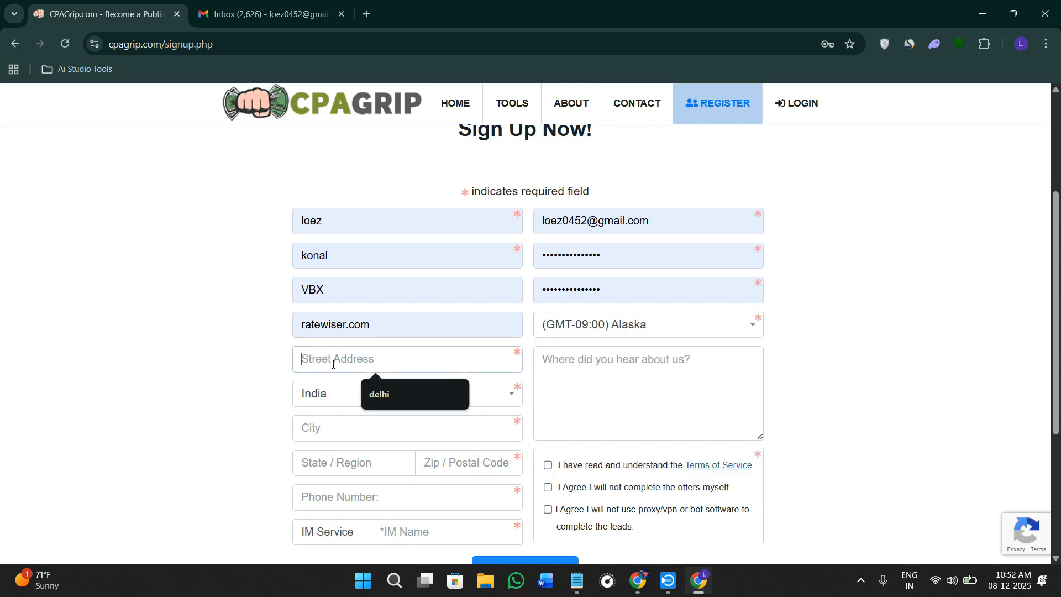
pyautogui.click(416, 390)
pyautogui.scroll(-2, 248, 380)
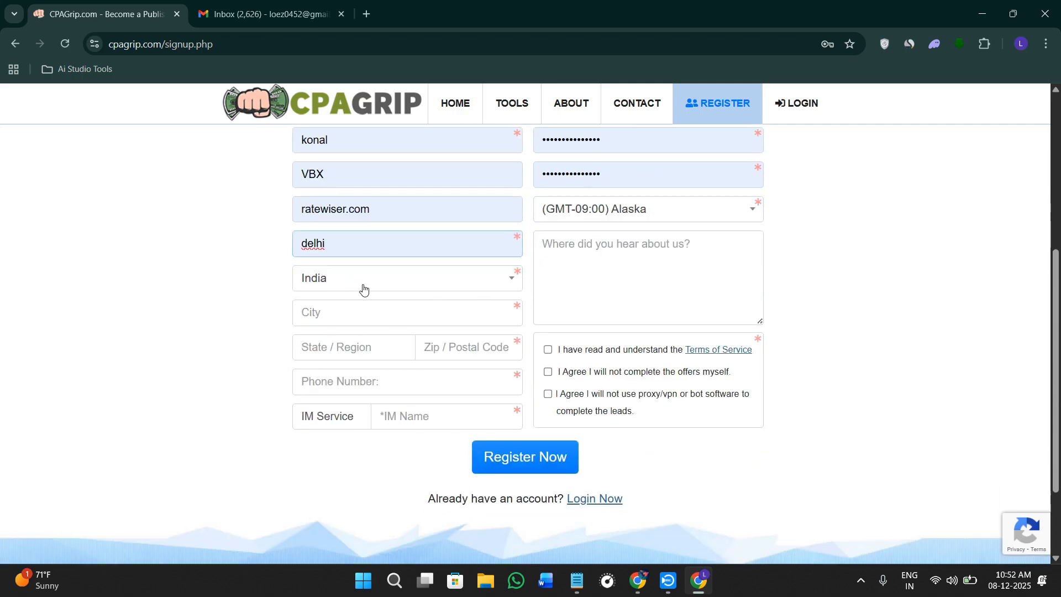
# - Fill in the city from the saved entries and copy it into the State / Region field
pyautogui.click(333, 310)
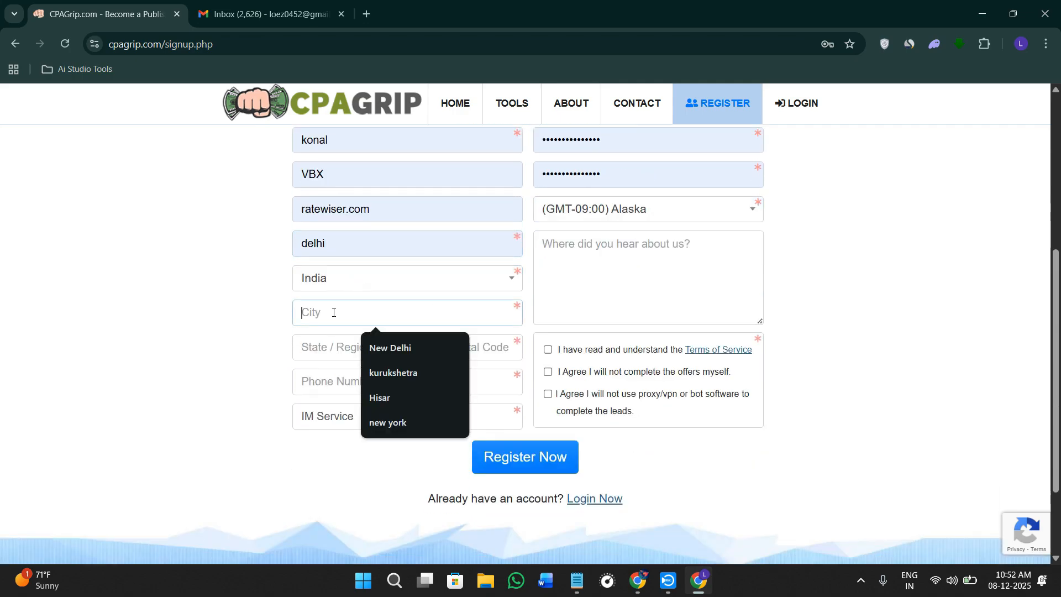
pyautogui.click(403, 355)
pyautogui.click(358, 352)
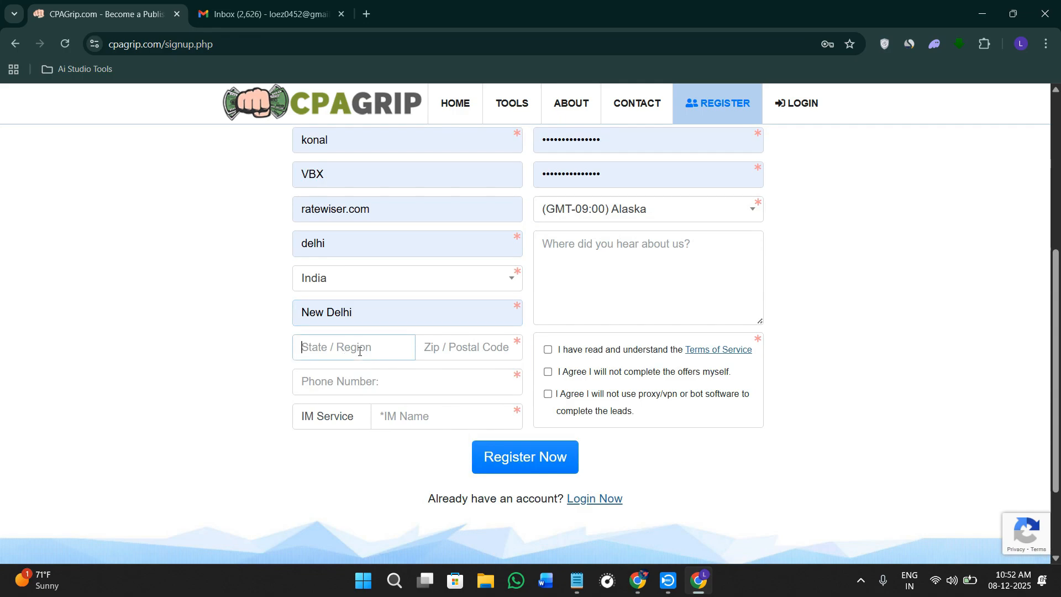
pyautogui.moveTo(359, 316); pyautogui.dragTo(253, 317)
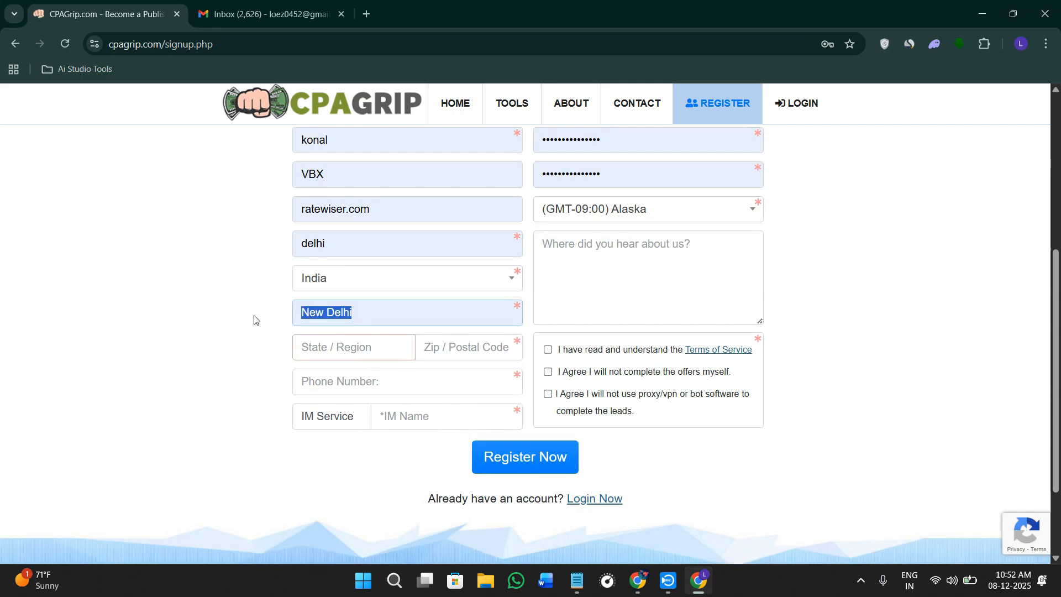
pyautogui.hotkey('ctrl', 'c')
pyautogui.click(381, 348)
pyautogui.hotkey('ctrl', 'v')
# - Enter the postal code, phone number and IM name in the sign-up form
pyautogui.click(435, 351)
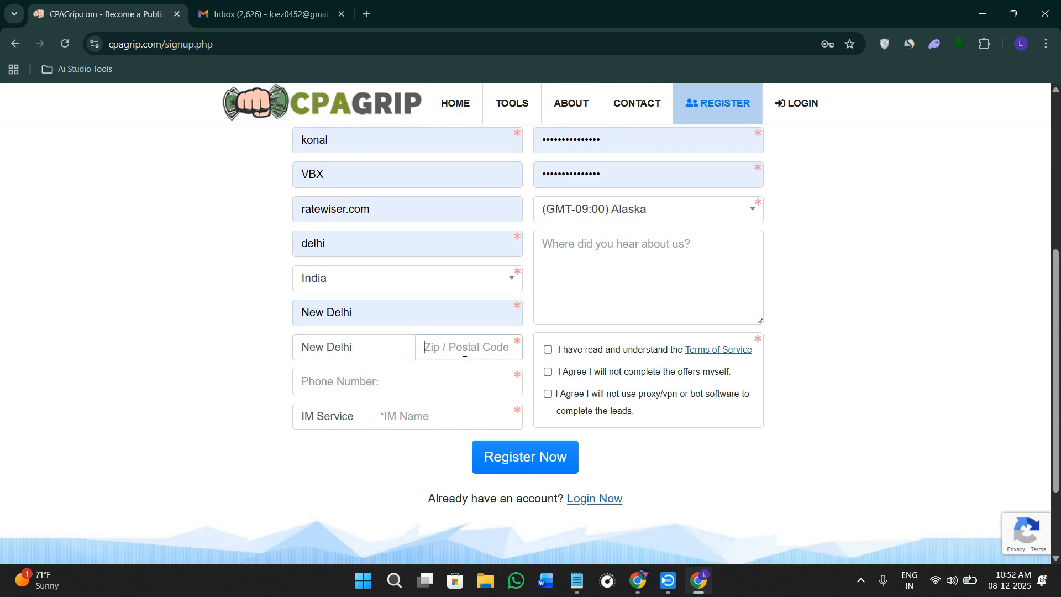
pyautogui.write('1100')
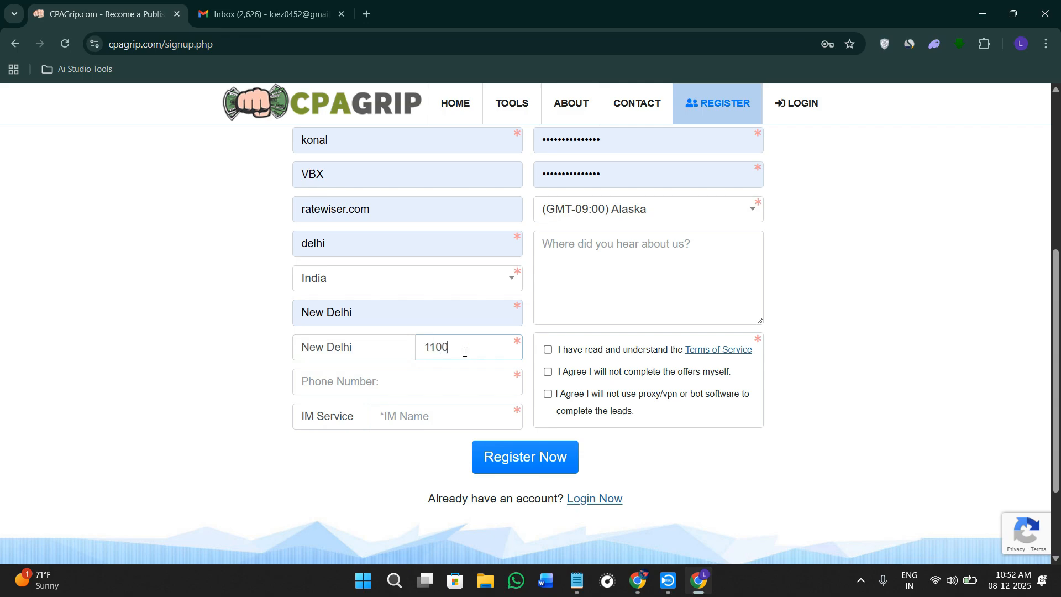
pyautogui.write('60')
pyautogui.click(371, 385)
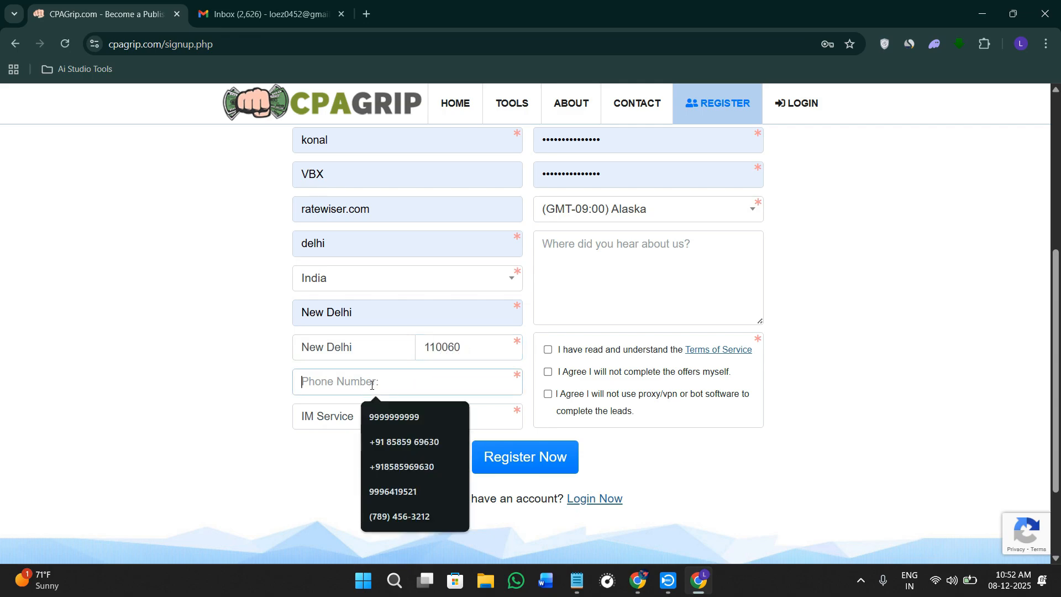
pyautogui.click(402, 417)
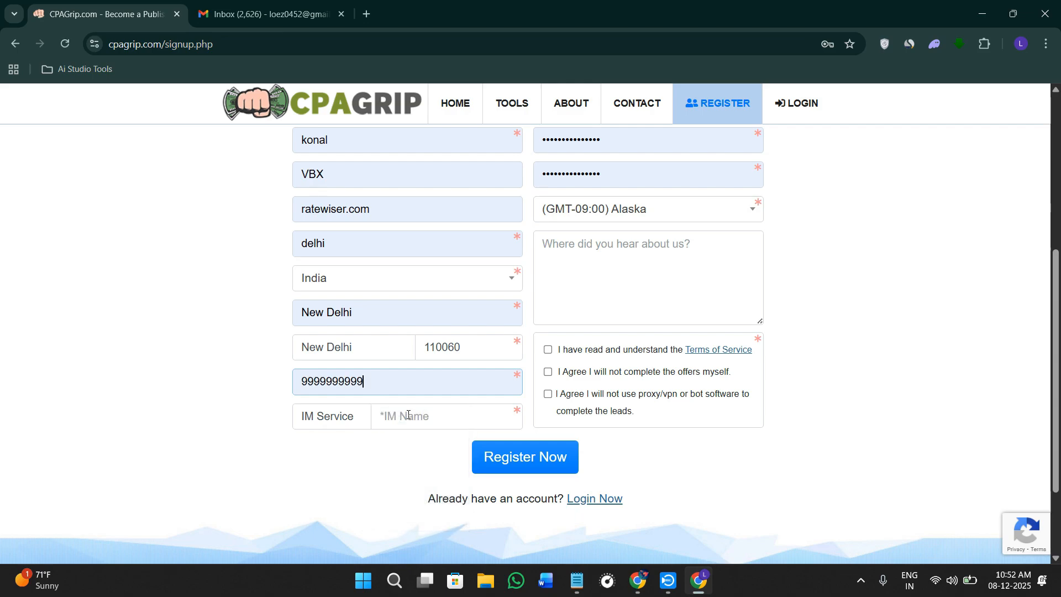
pyautogui.click(401, 417)
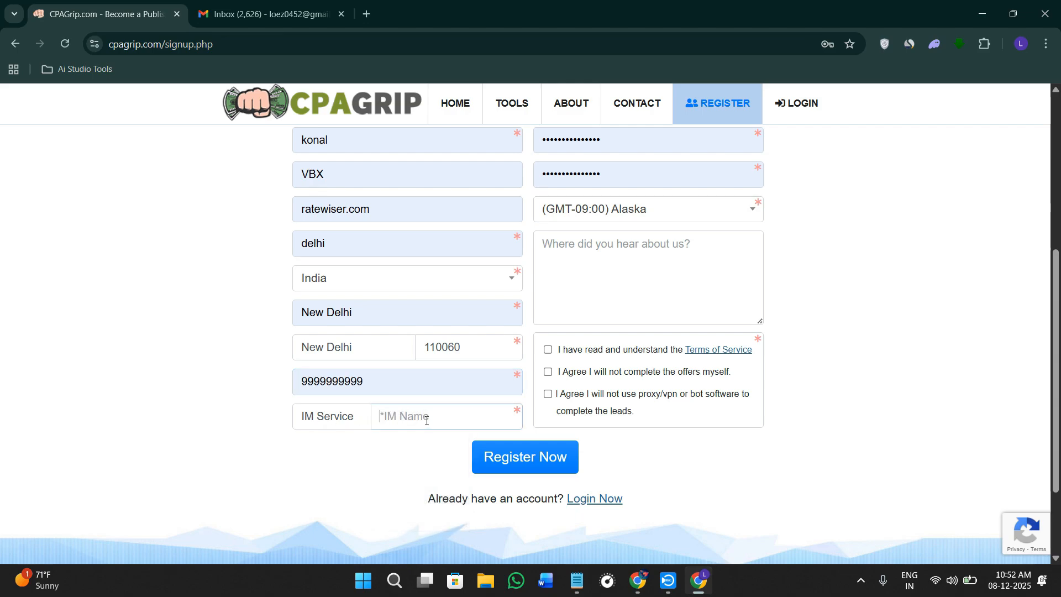
pyautogui.write('25478')
# - Accept the Terms of Service, the no-self-completion agreement and the no proxy/VPN or bot agreement
pyautogui.click(648, 242)
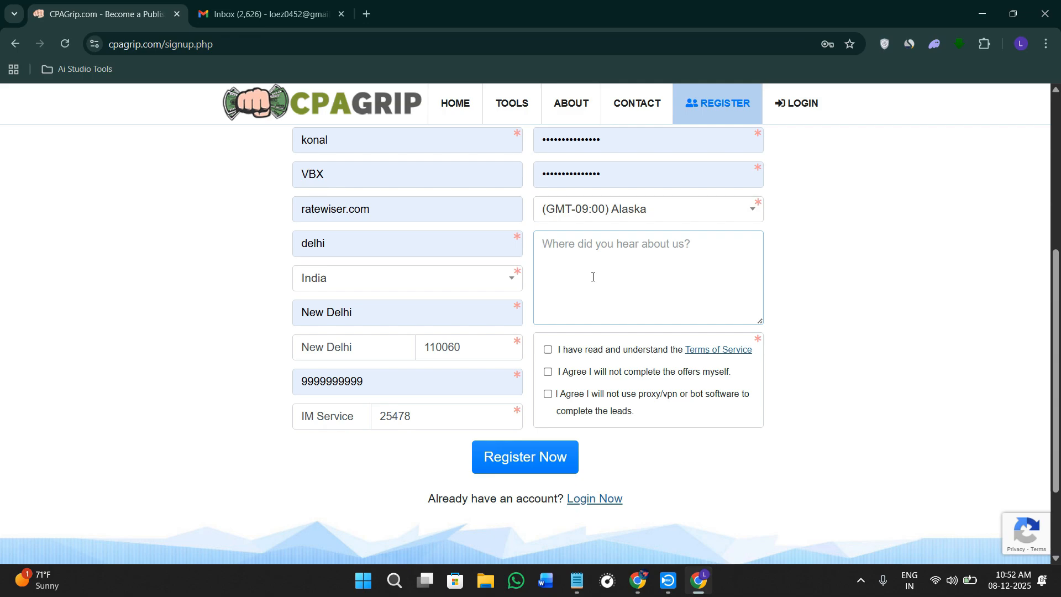
pyautogui.scroll(2, 594, 277)
pyautogui.scroll(-2, 594, 277)
pyautogui.click(548, 350)
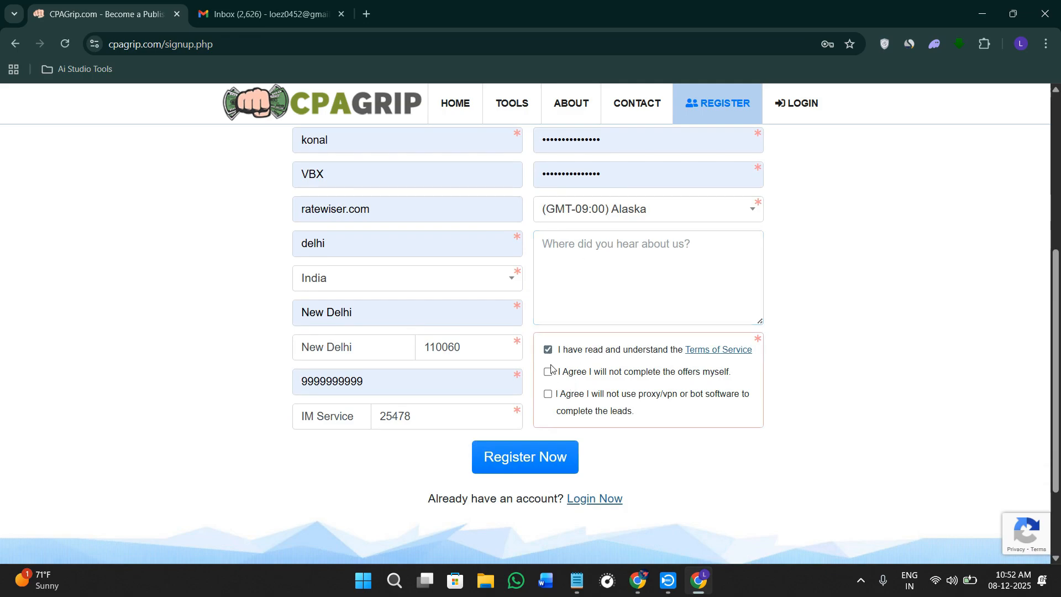
pyautogui.click(549, 373)
pyautogui.click(548, 394)
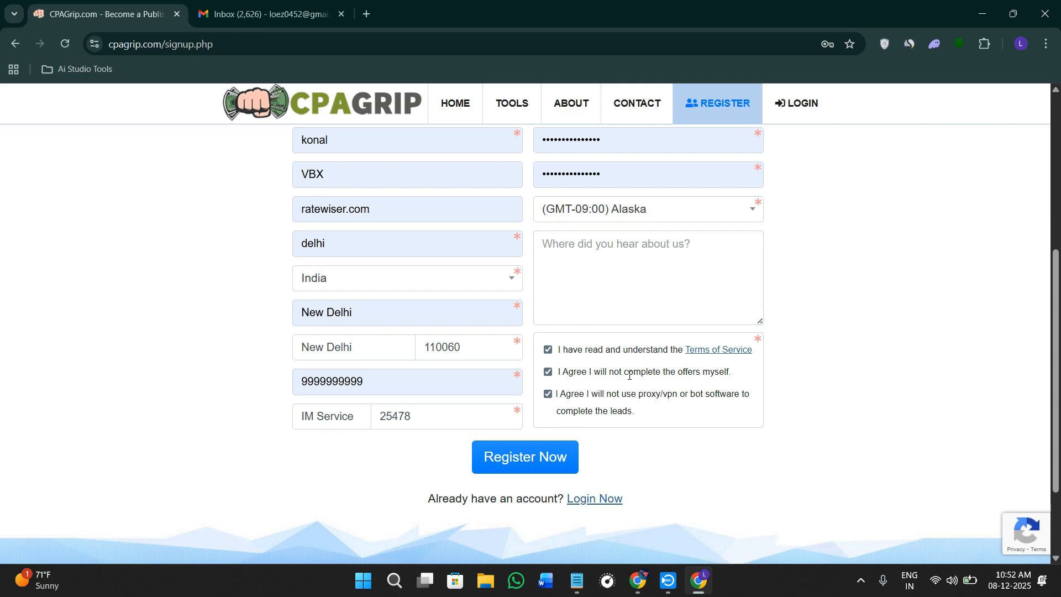
# - Submit the registration, decline saving the address in the browser, and dismiss the saved-password notice
pyautogui.scroll(1, 631, 378)
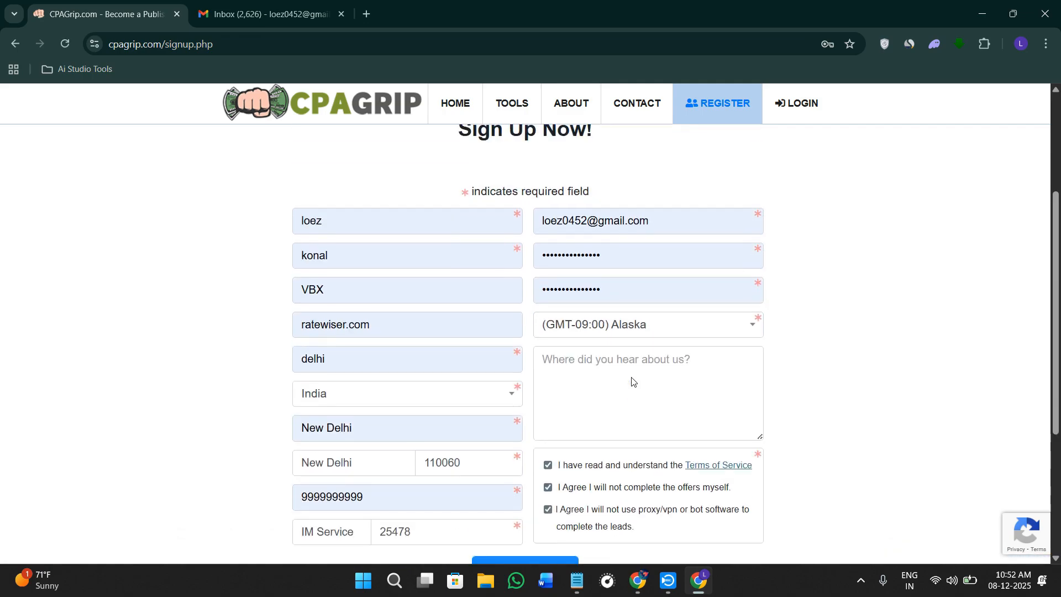
pyautogui.scroll(-1, 632, 377)
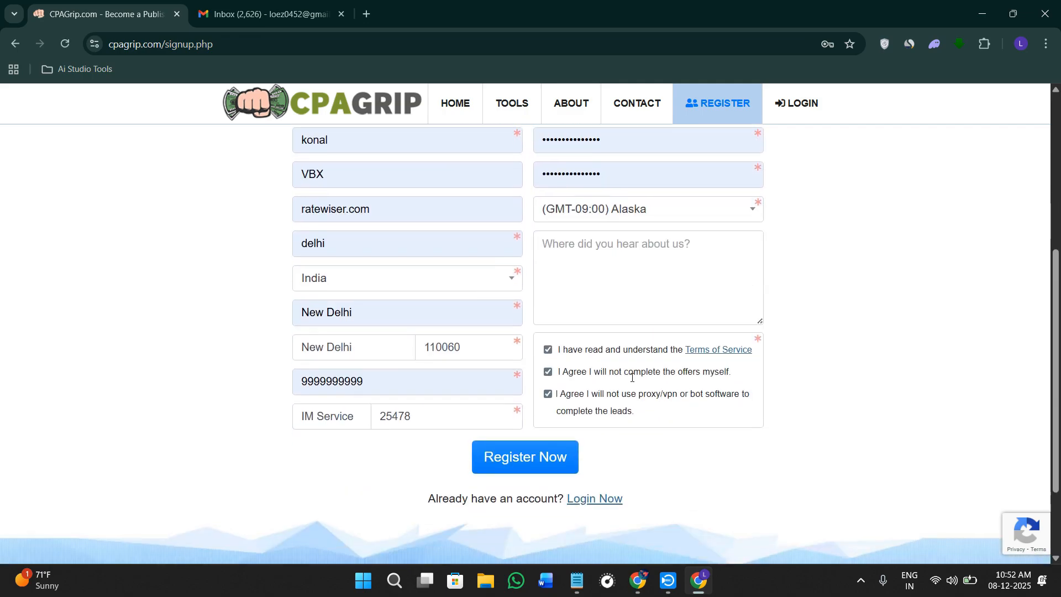
pyautogui.click(549, 457)
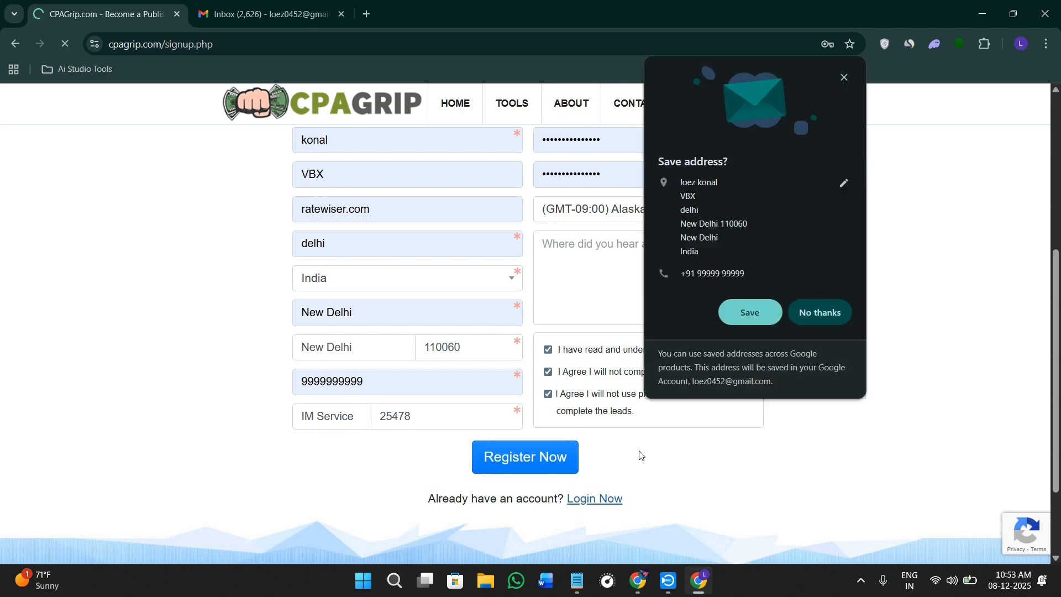
pyautogui.click(820, 313)
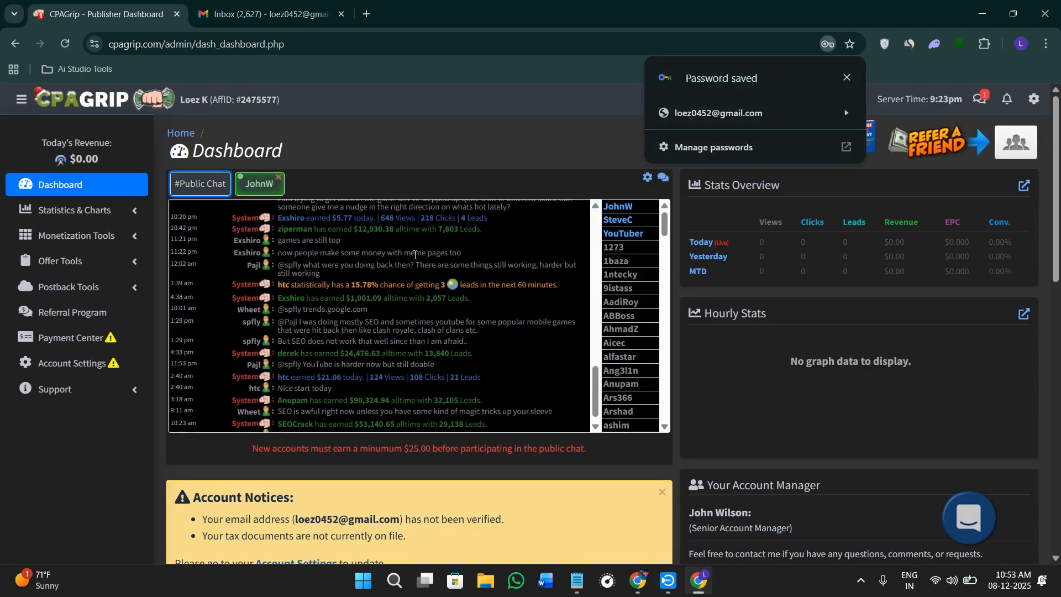
pyautogui.click(847, 77)
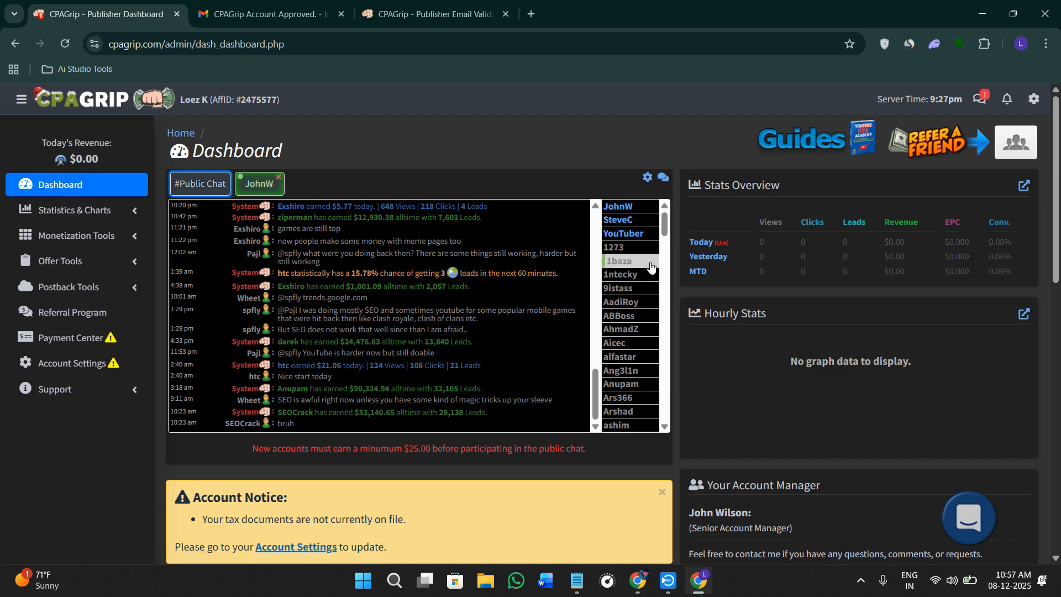
# - Look through the dashboard's account notices, country breakdown, offer lists and industry news
pyautogui.scroll(-3, 651, 267)
pyautogui.scroll(-4, 793, 382)
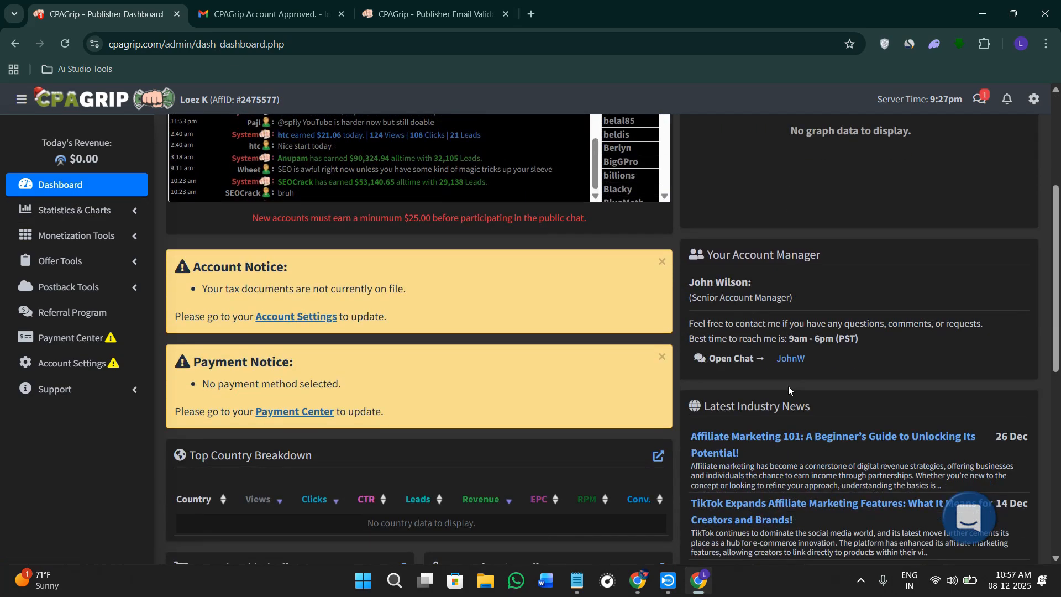
pyautogui.scroll(-2, 788, 386)
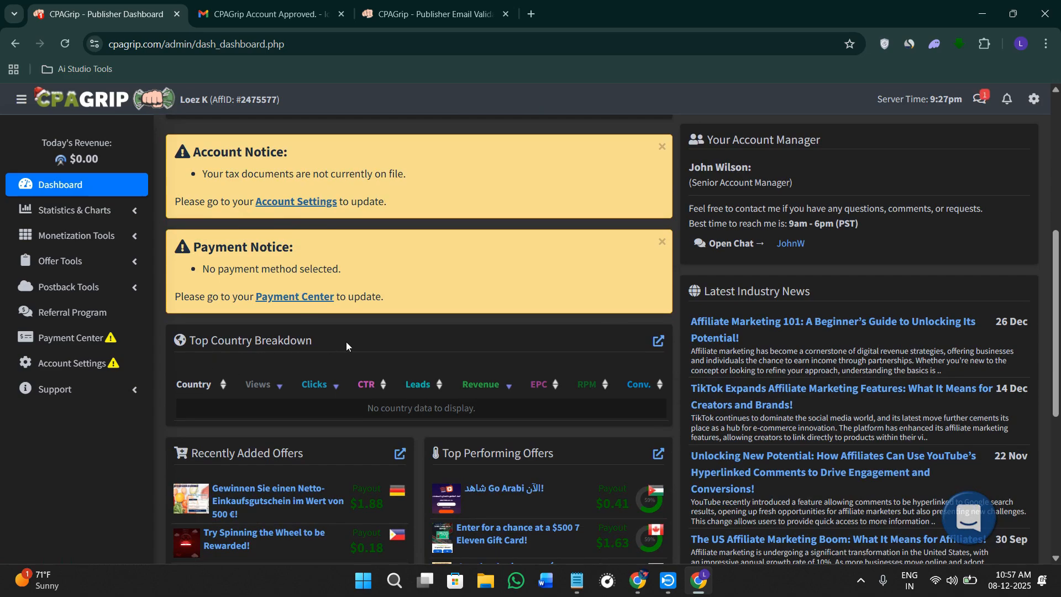
pyautogui.scroll(-6, 346, 341)
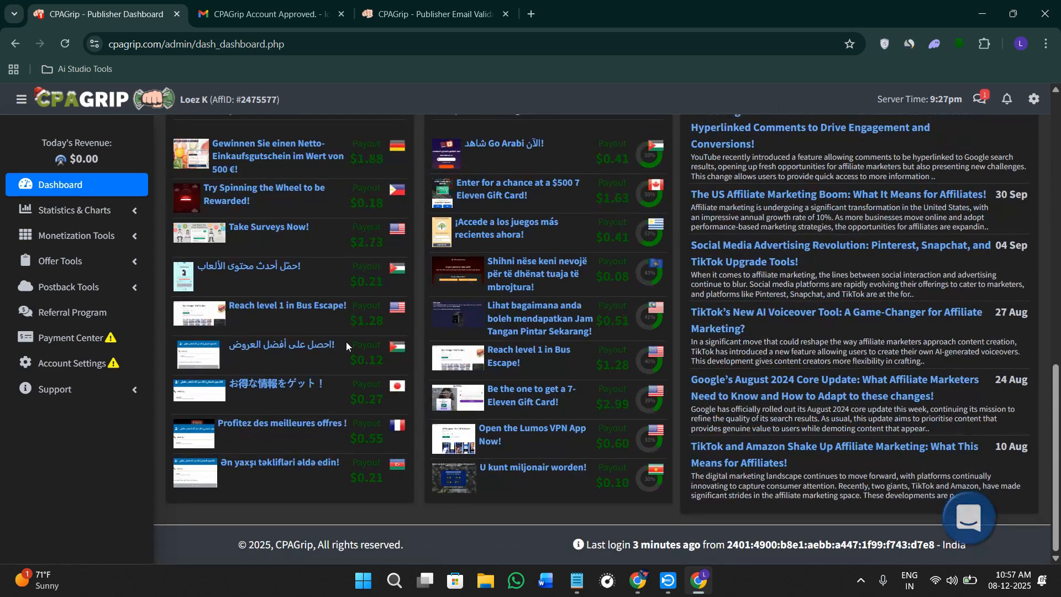
pyautogui.scroll(10, 346, 341)
pyautogui.scroll(-2, 346, 342)
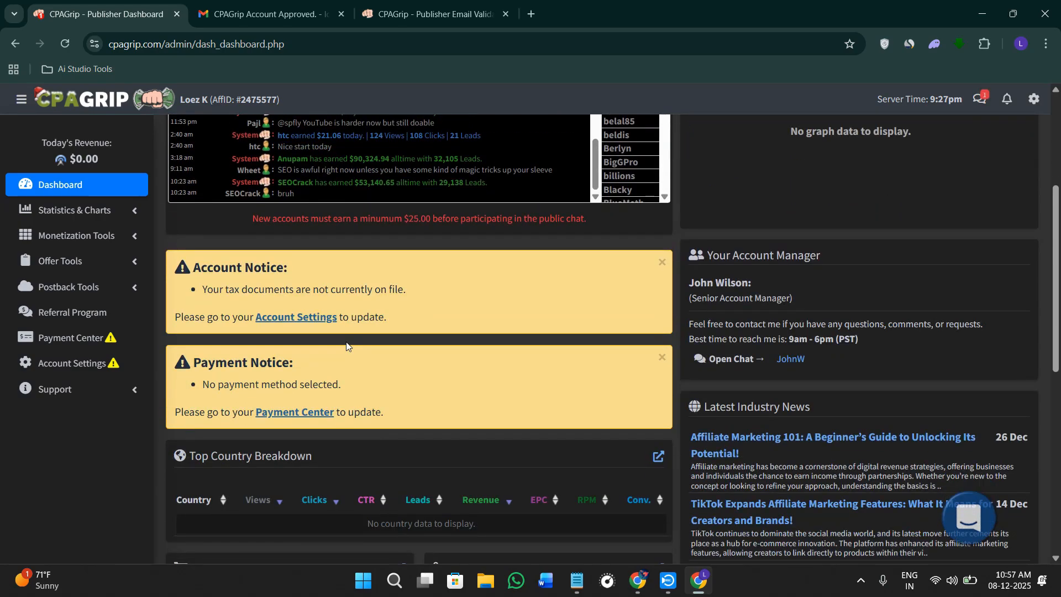
# - Open the Payment Center and preview PayPal as the payment method with its email field
pyautogui.click(295, 422)
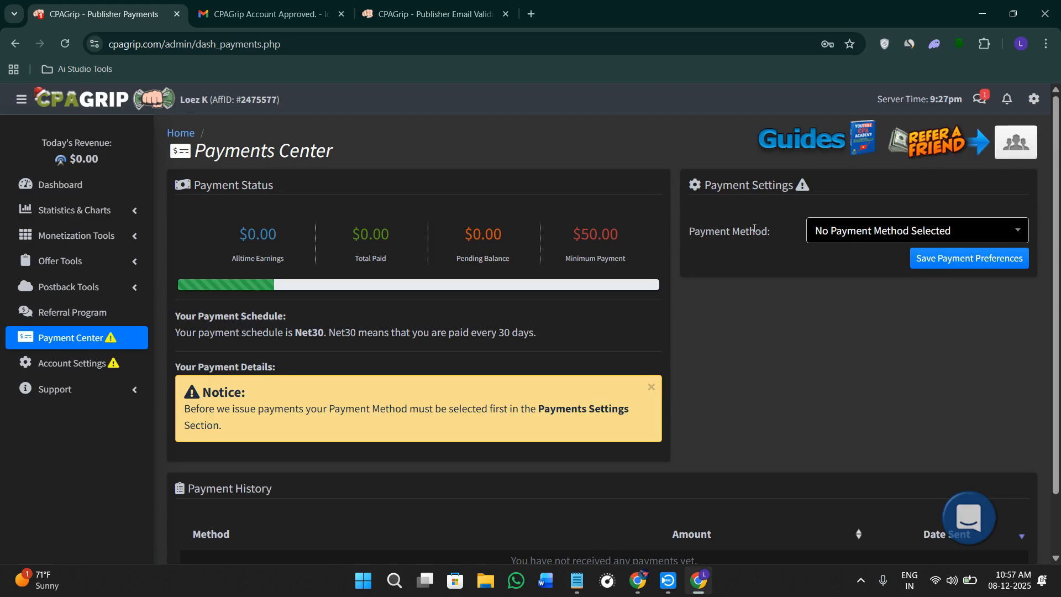
pyautogui.click(832, 238)
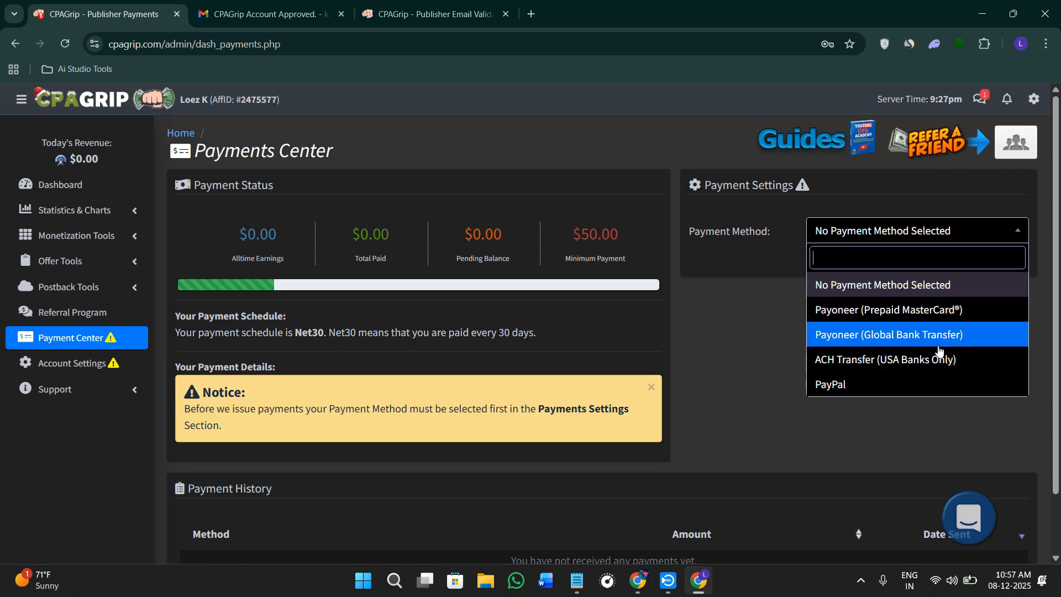
pyautogui.click(837, 386)
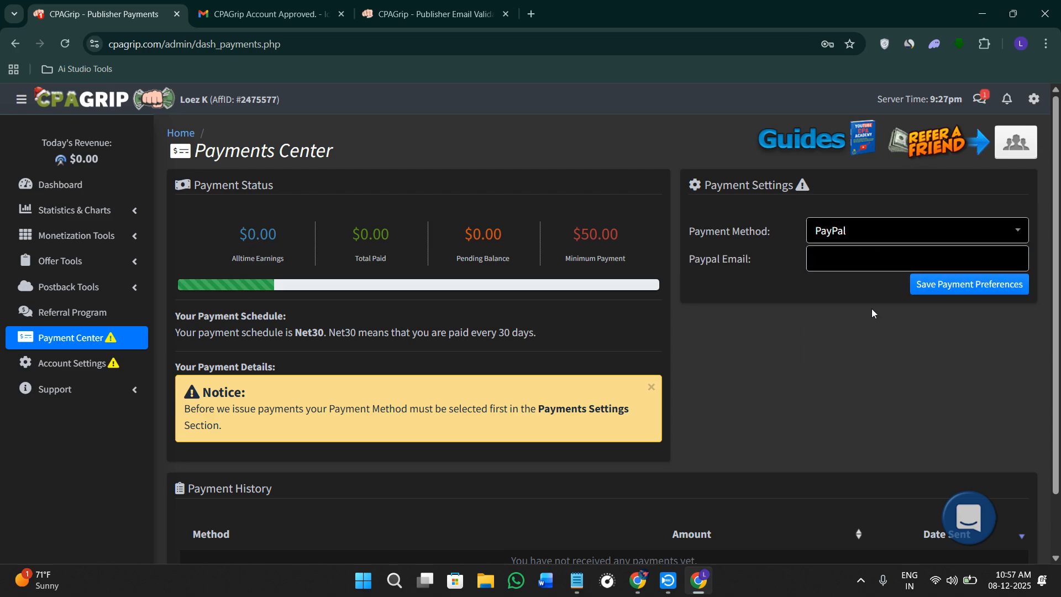
pyautogui.click(838, 266)
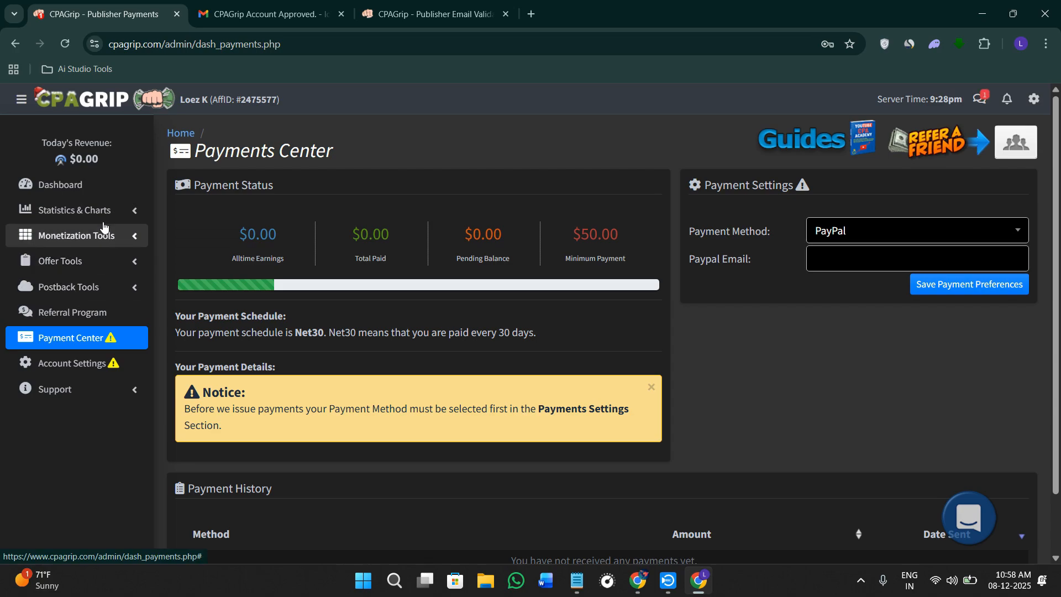
# - View the My Offers list under Offer Tools, and the Content Lockers page under Monetization Tools
pyautogui.click(83, 264)
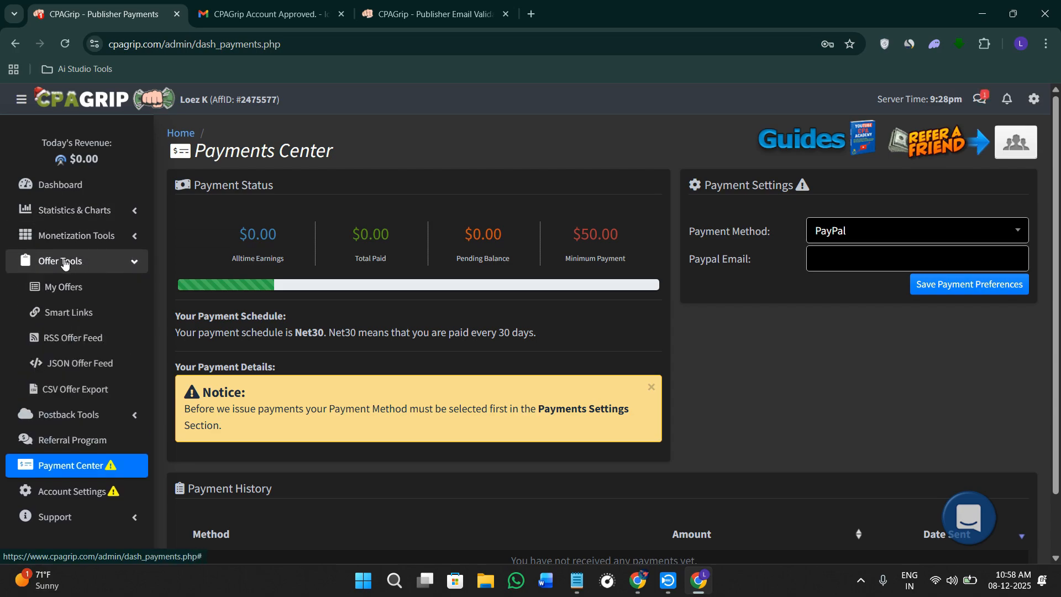
pyautogui.click(110, 290)
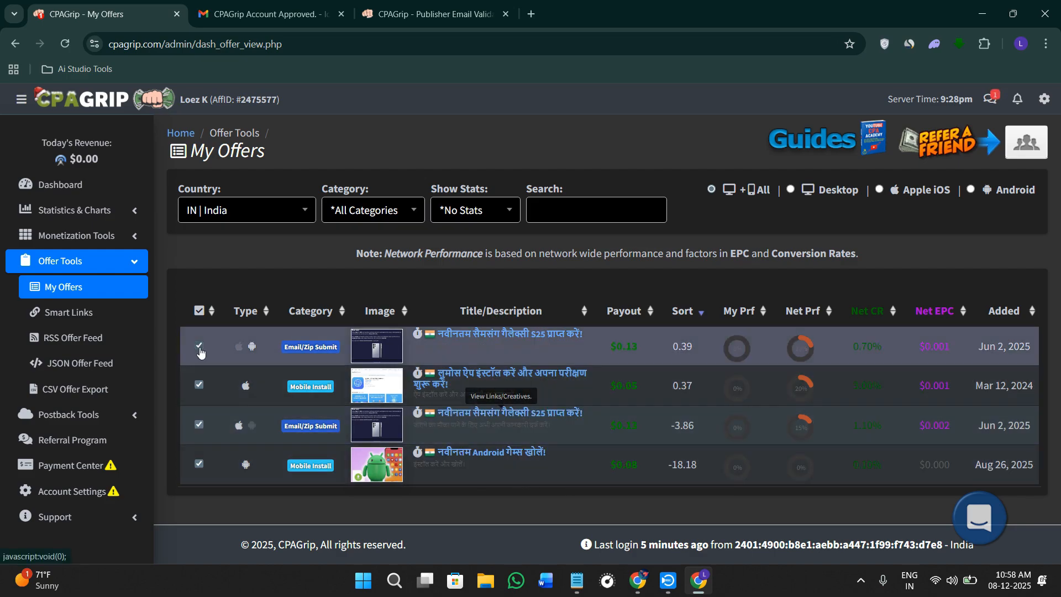
pyautogui.click(88, 239)
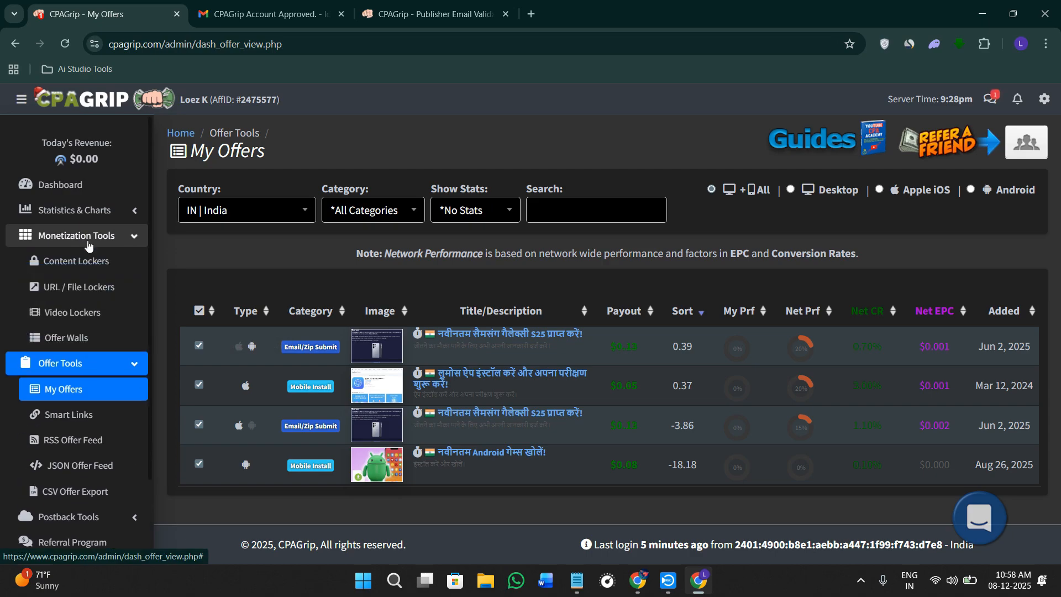
pyautogui.click(96, 269)
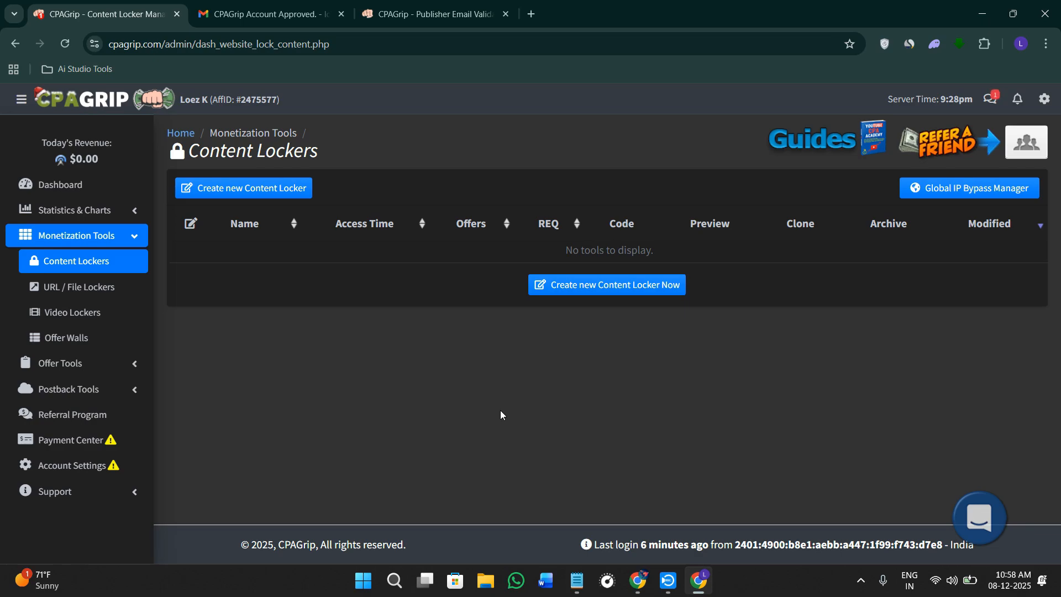
# - View the Statistics Overview and the Tool Breakdown report
pyautogui.click(90, 216)
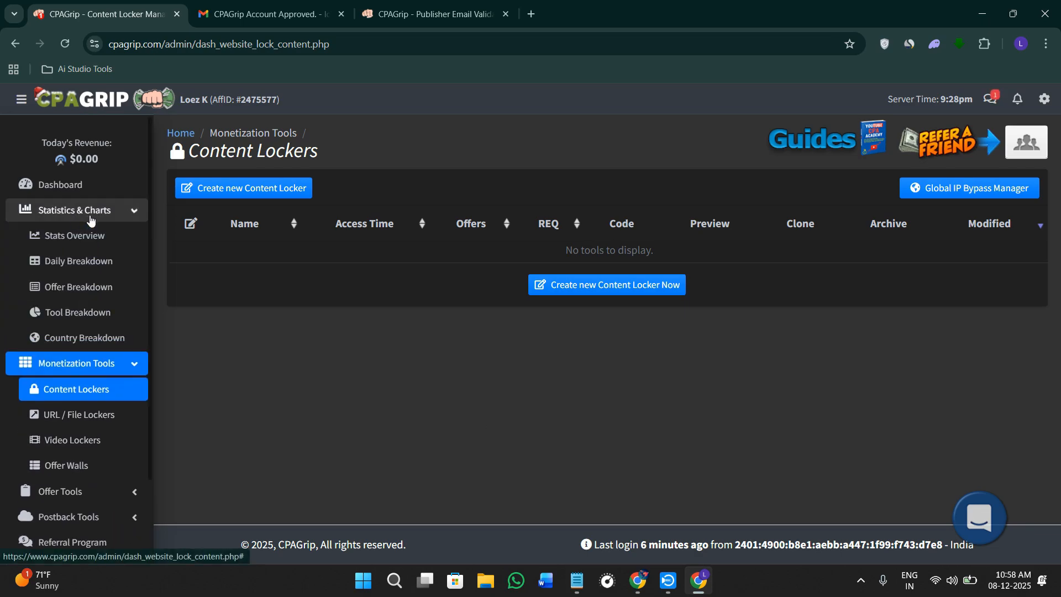
pyautogui.click(91, 236)
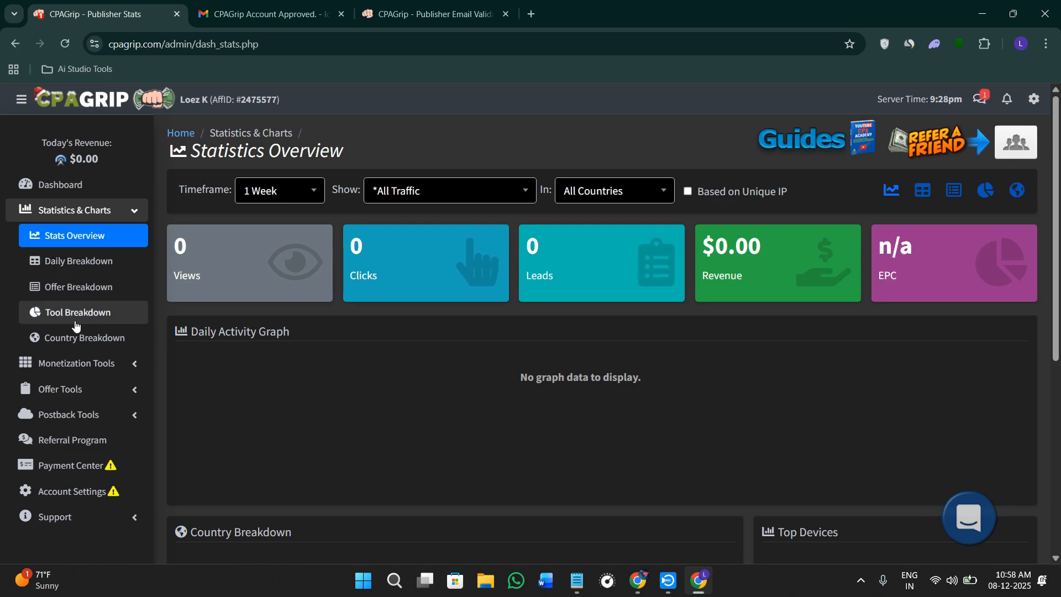
pyautogui.click(103, 313)
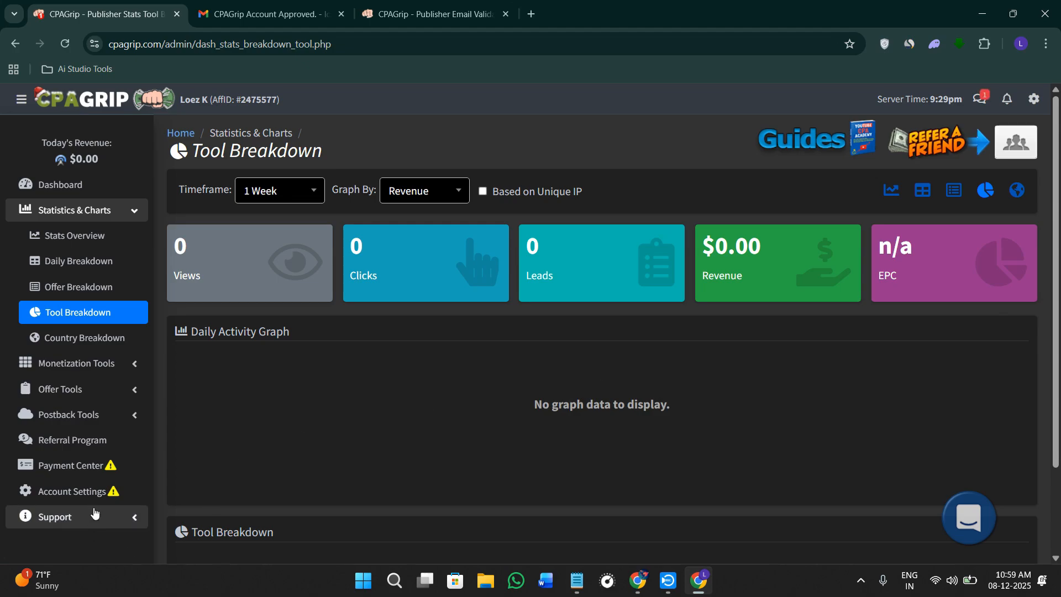
# - View the Account Settings page and return to the My Offers list
pyautogui.click(72, 491)
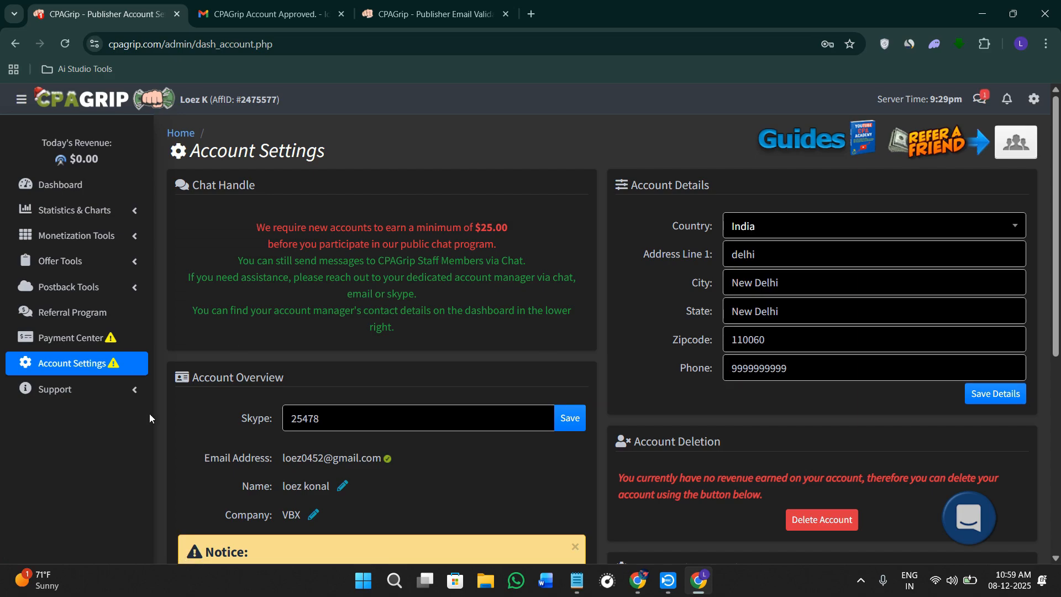
pyautogui.click(81, 269)
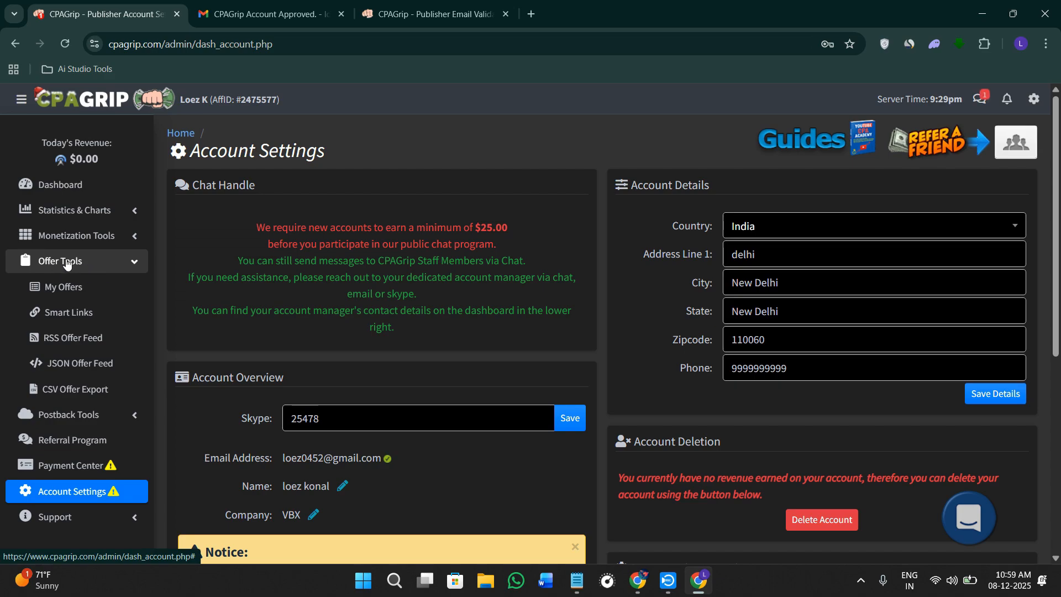
pyautogui.click(94, 262)
pyautogui.click(91, 264)
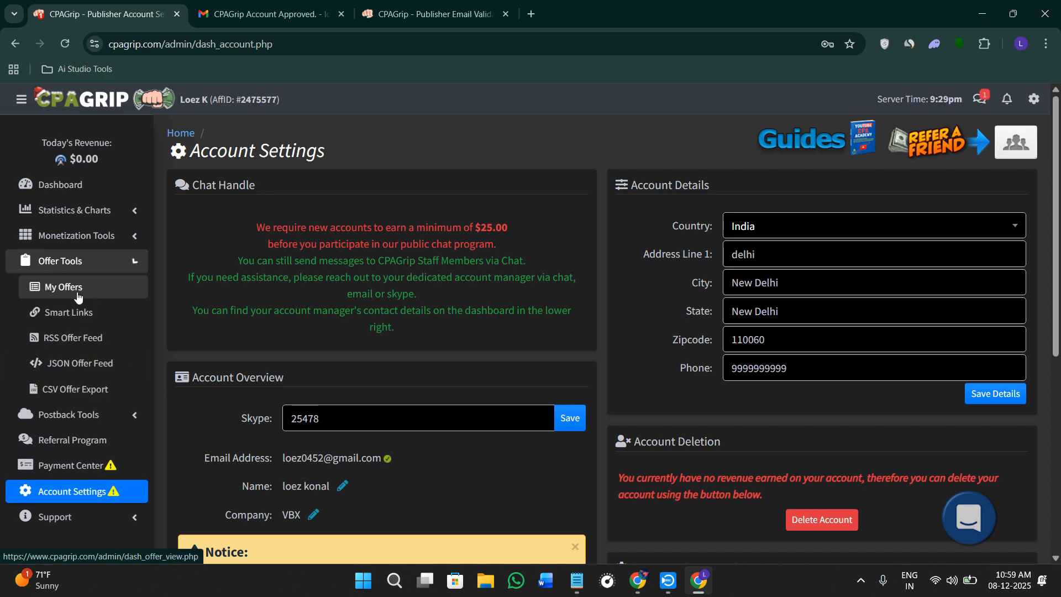
pyautogui.click(117, 289)
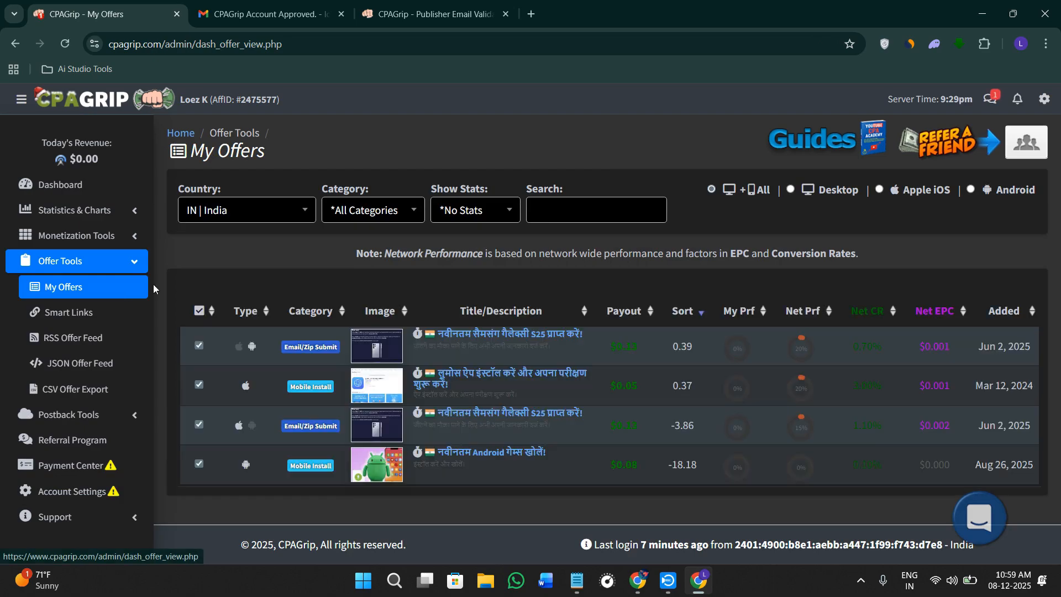
# - Filter the My Offers list by country to US | United States and look through the offers
pyautogui.click(223, 212)
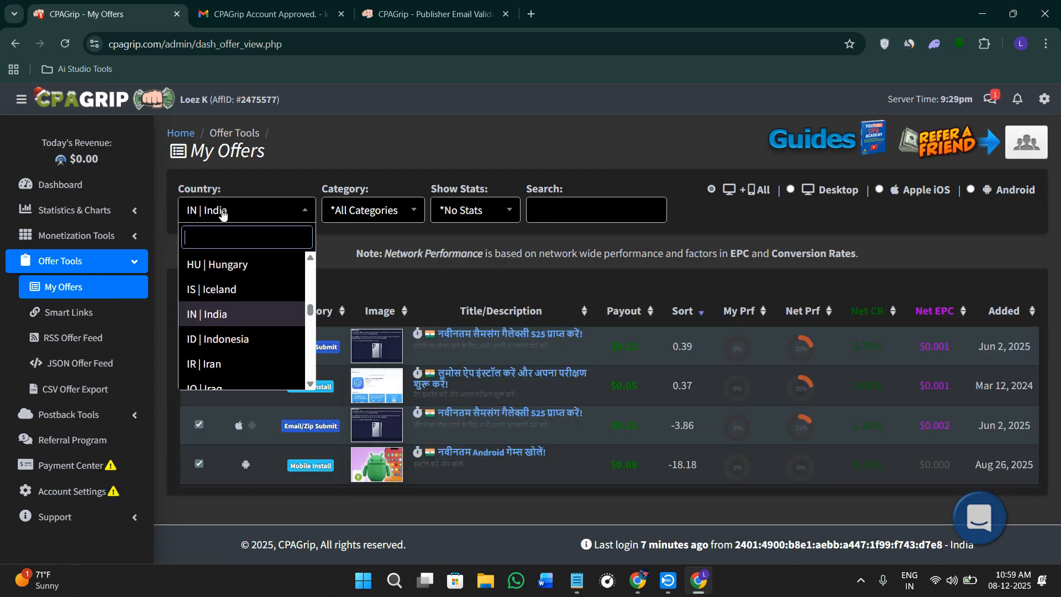
pyautogui.scroll(-2, 237, 348)
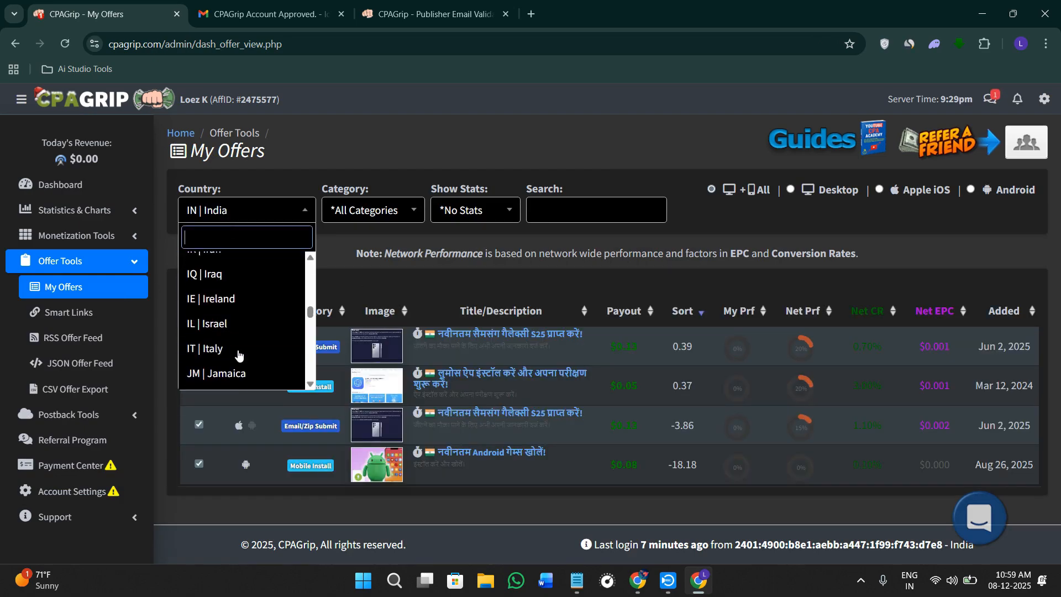
pyautogui.scroll(-5, 251, 352)
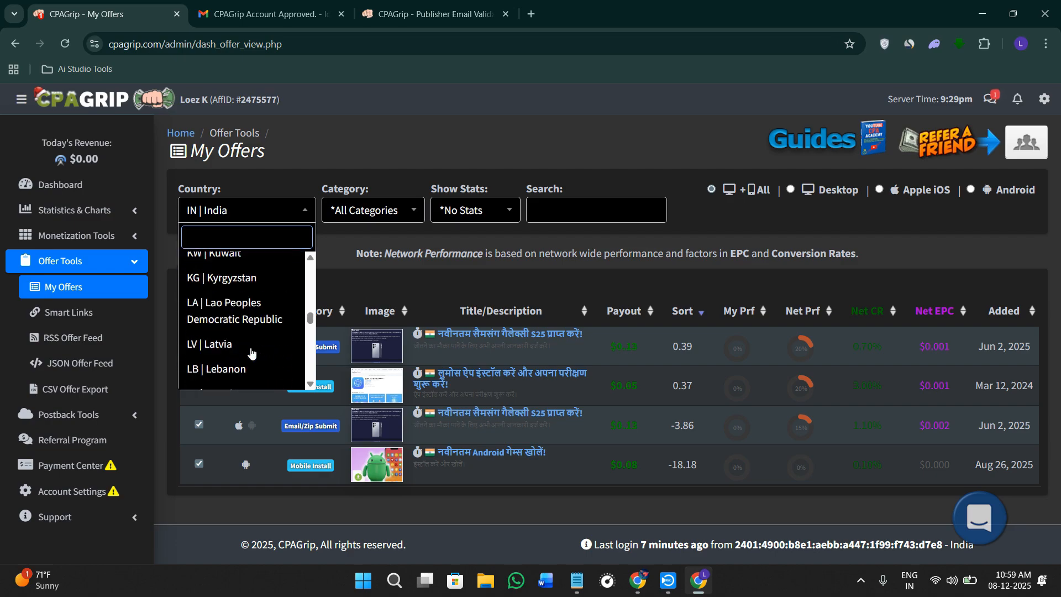
pyautogui.write('un')
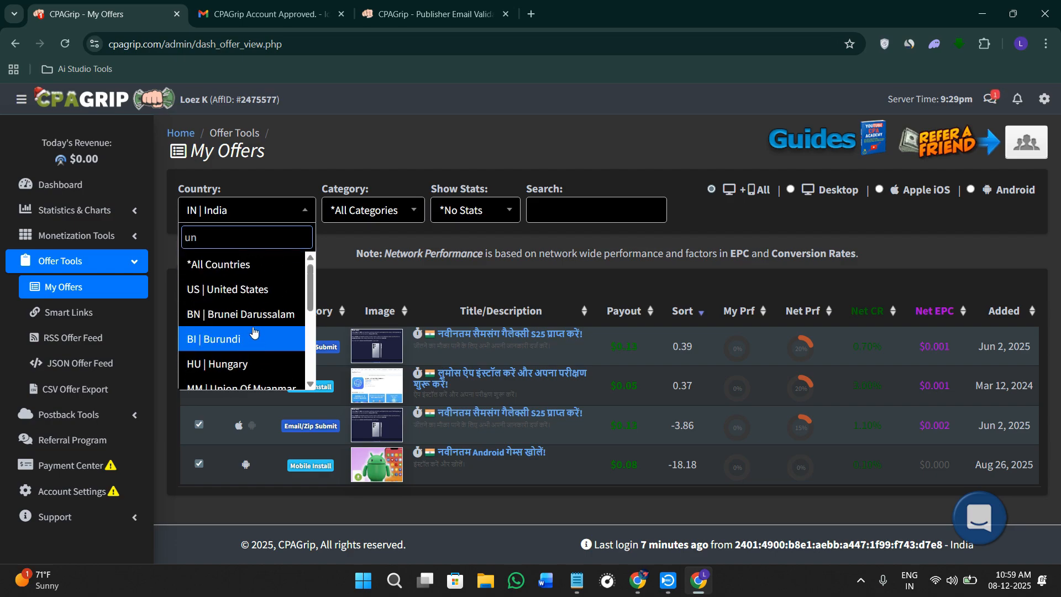
pyautogui.click(287, 290)
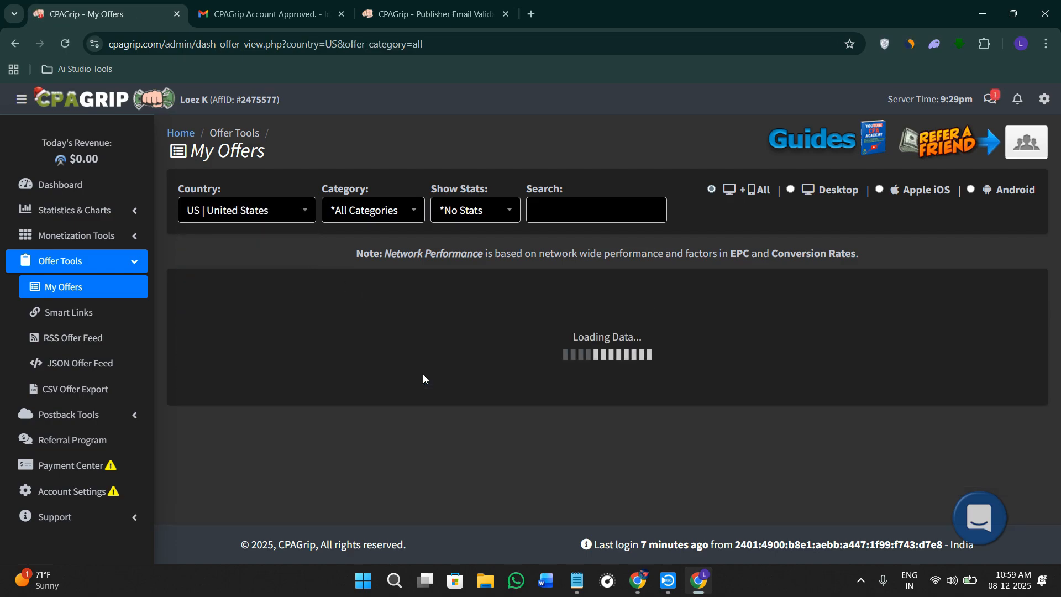
pyautogui.scroll(-2, 423, 378)
pyautogui.scroll(-2, 423, 381)
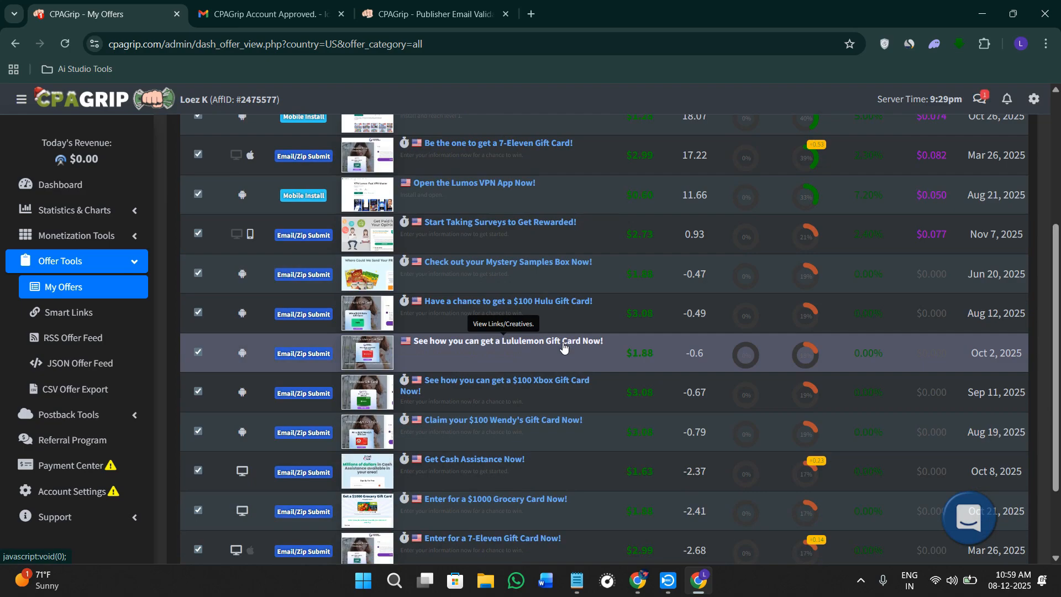
pyautogui.scroll(4, 563, 347)
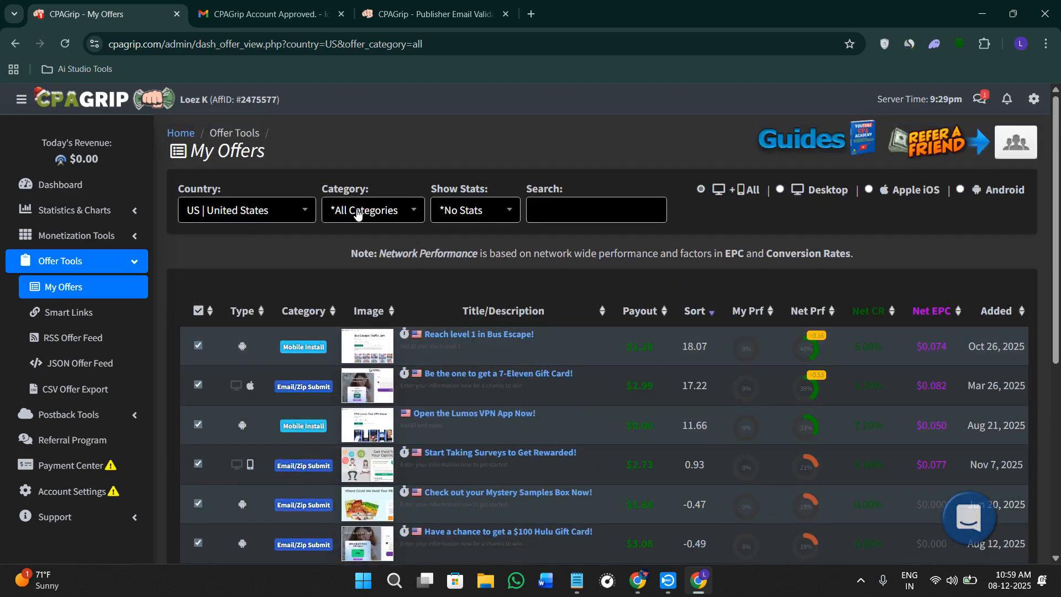
# - View the category and Show Stats filter options of the offers list without changing them
pyautogui.click(357, 215)
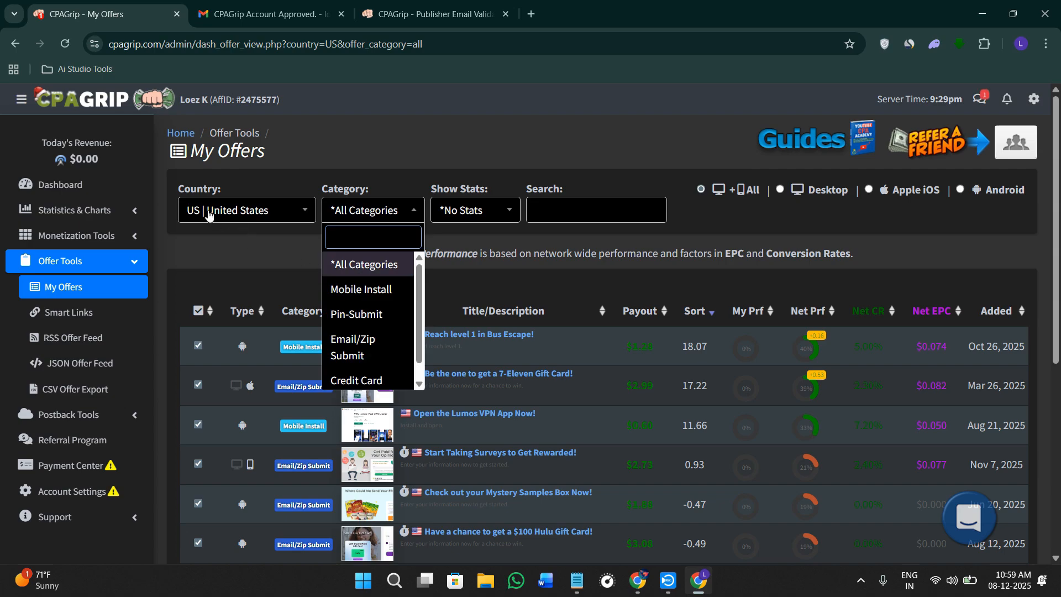
pyautogui.click(220, 240)
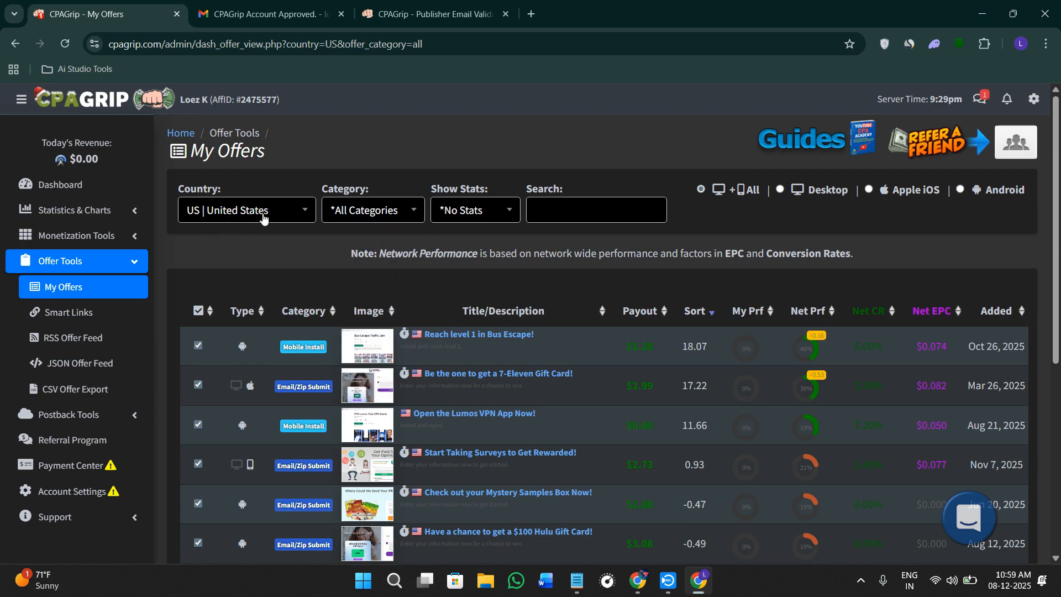
pyautogui.click(362, 215)
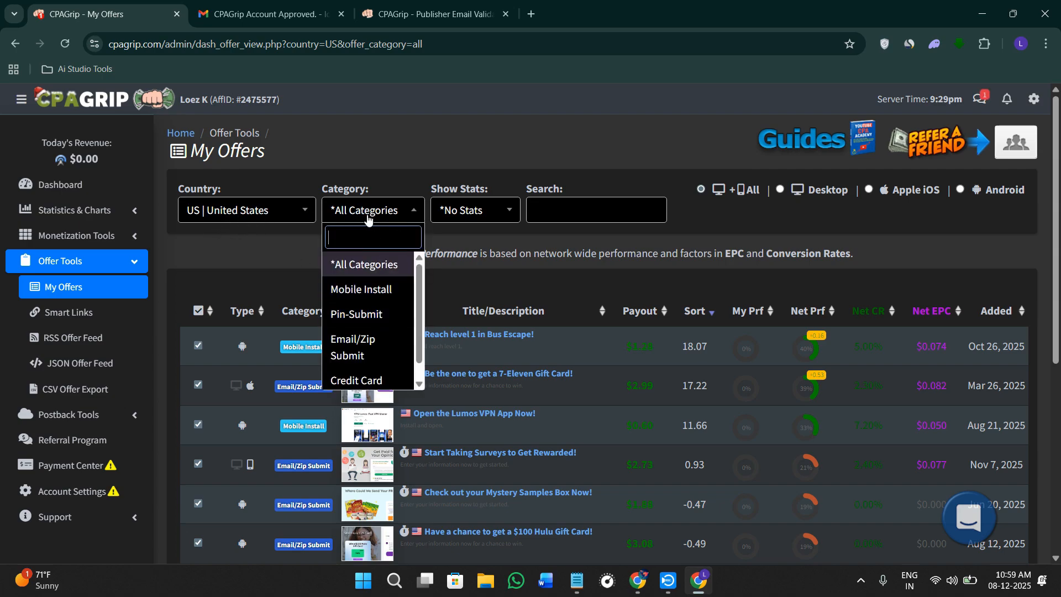
pyautogui.click(467, 215)
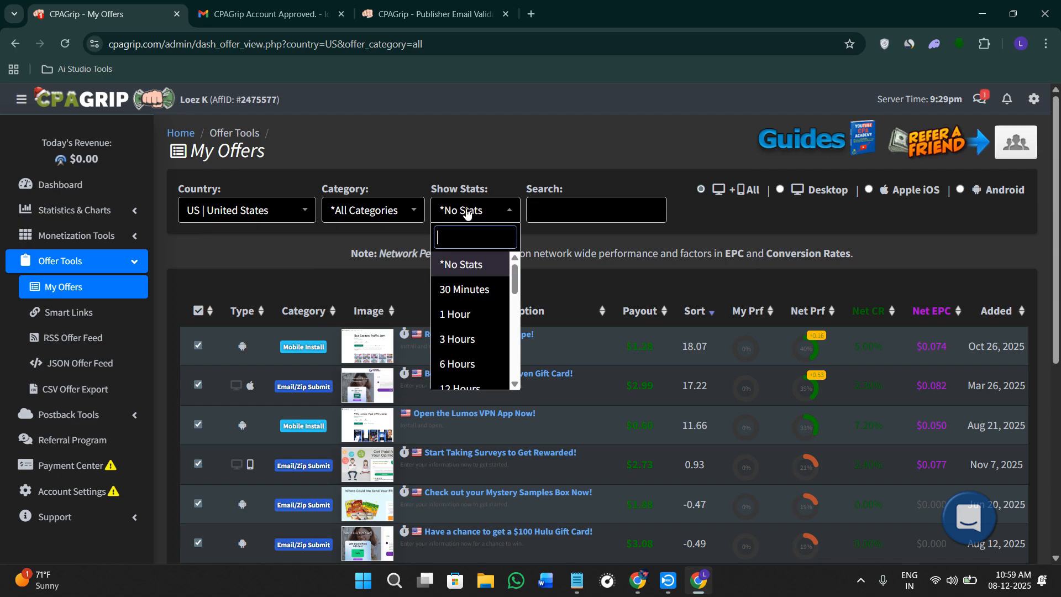
pyautogui.click(597, 209)
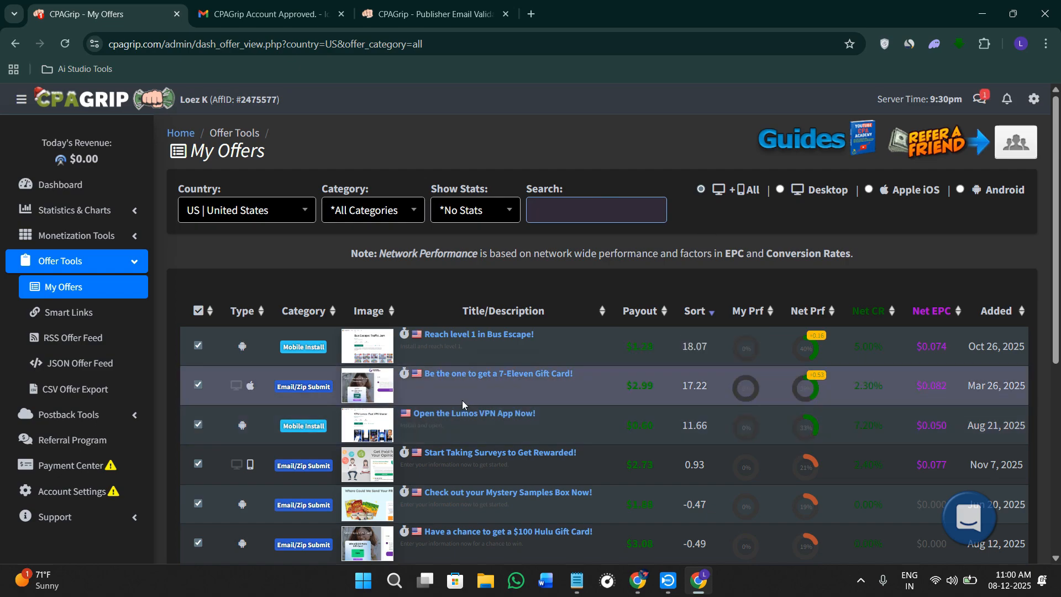
# - Open the details of the "Reach level 1 in Bus Escape!" offer, copy its tracking link and close the details
pyautogui.scroll(-2, 465, 398)
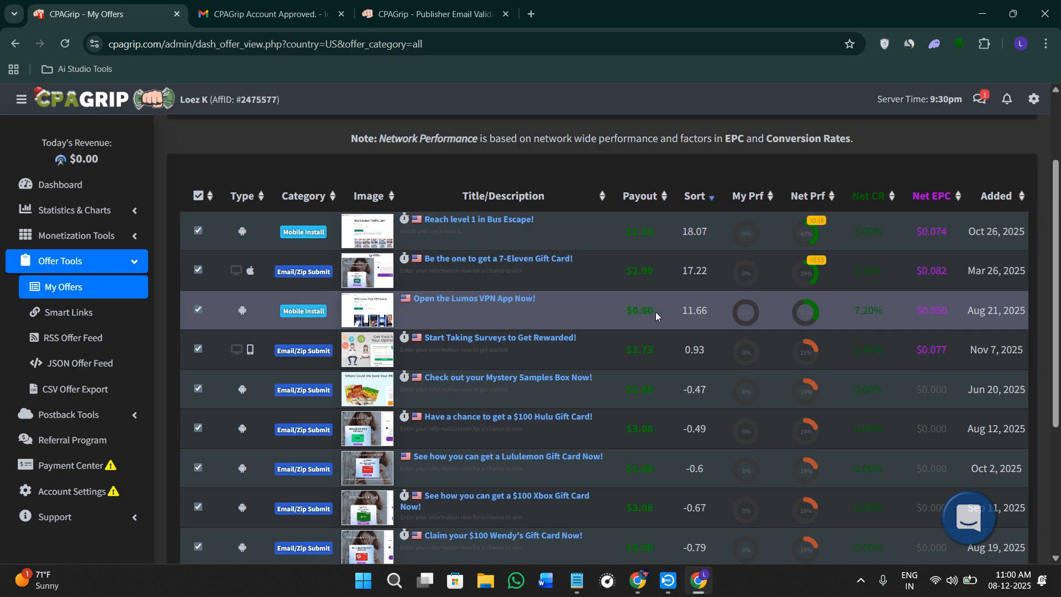
pyautogui.click(592, 232)
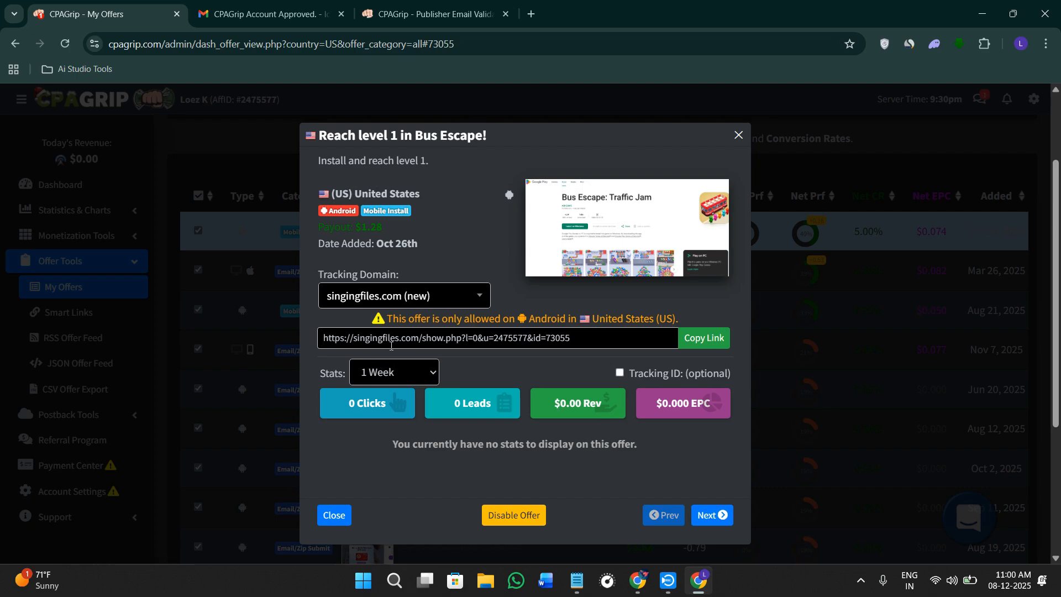
pyautogui.click(701, 345)
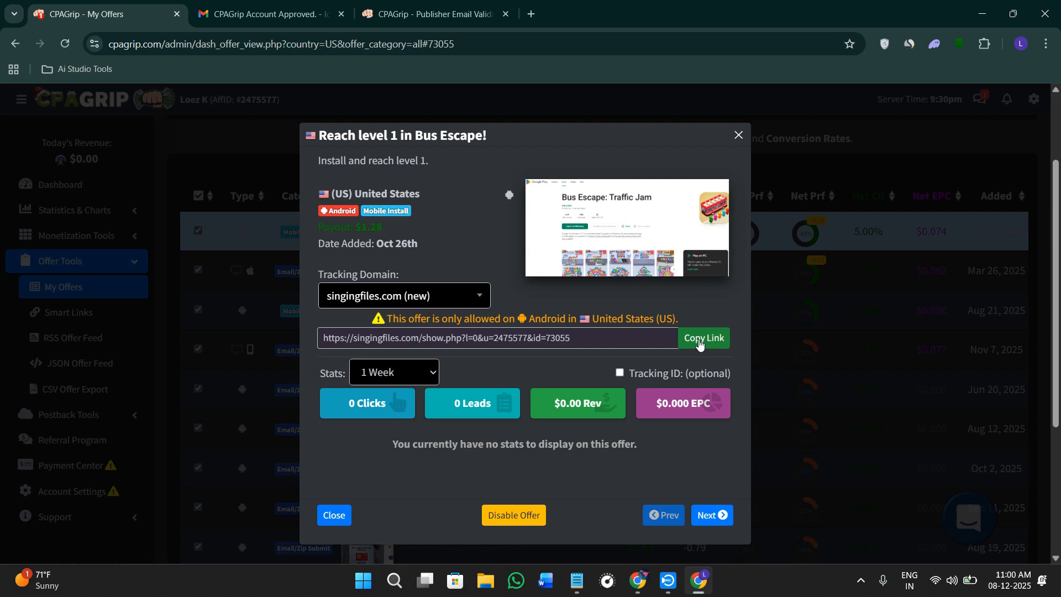
pyautogui.click(739, 136)
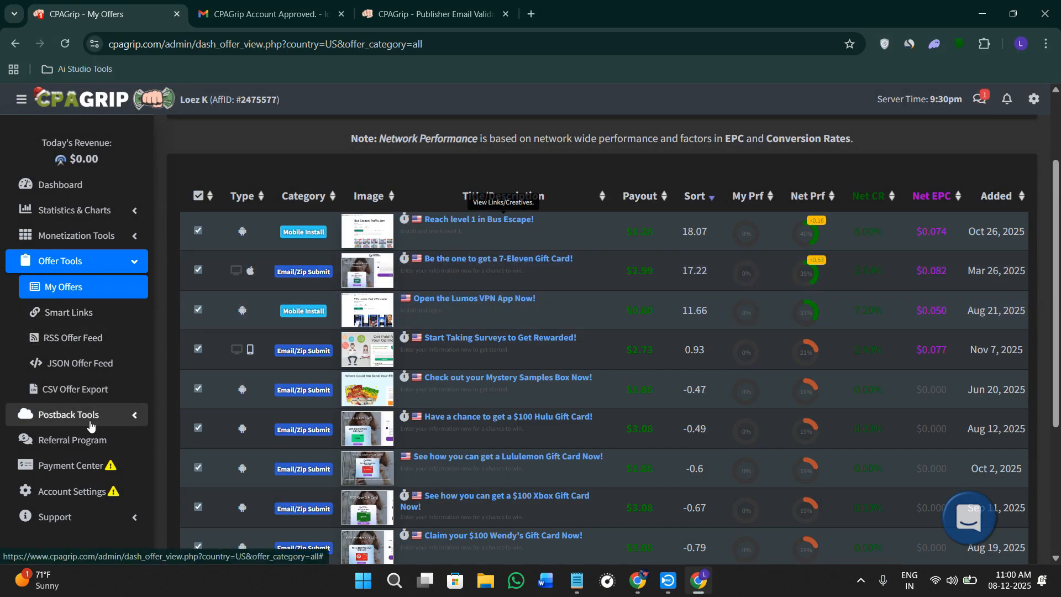
# - Open the Smart Links page under Offer Tools
pyautogui.click(94, 259)
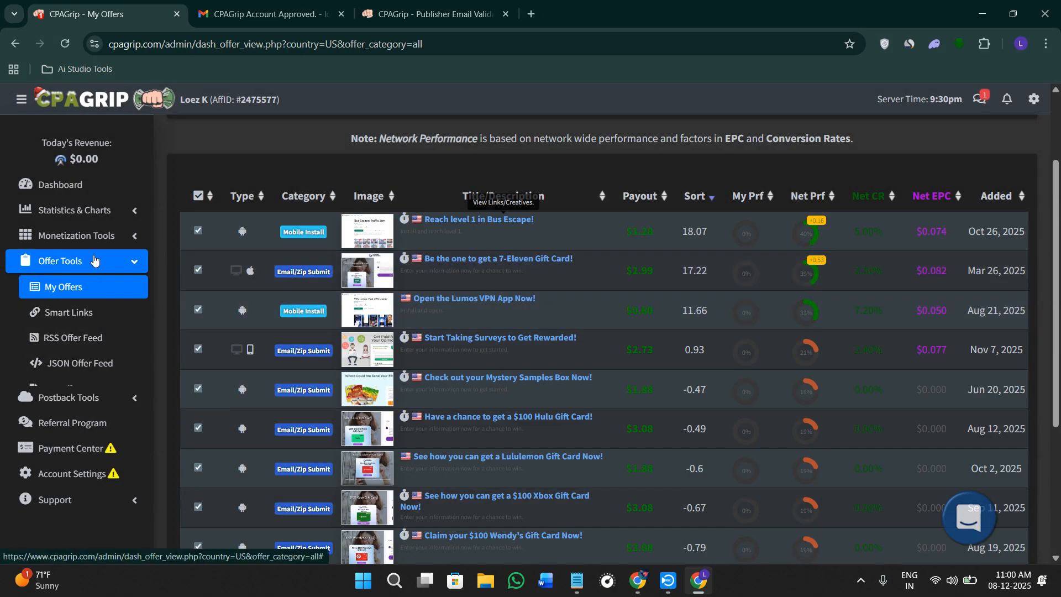
pyautogui.click(94, 260)
pyautogui.click(127, 303)
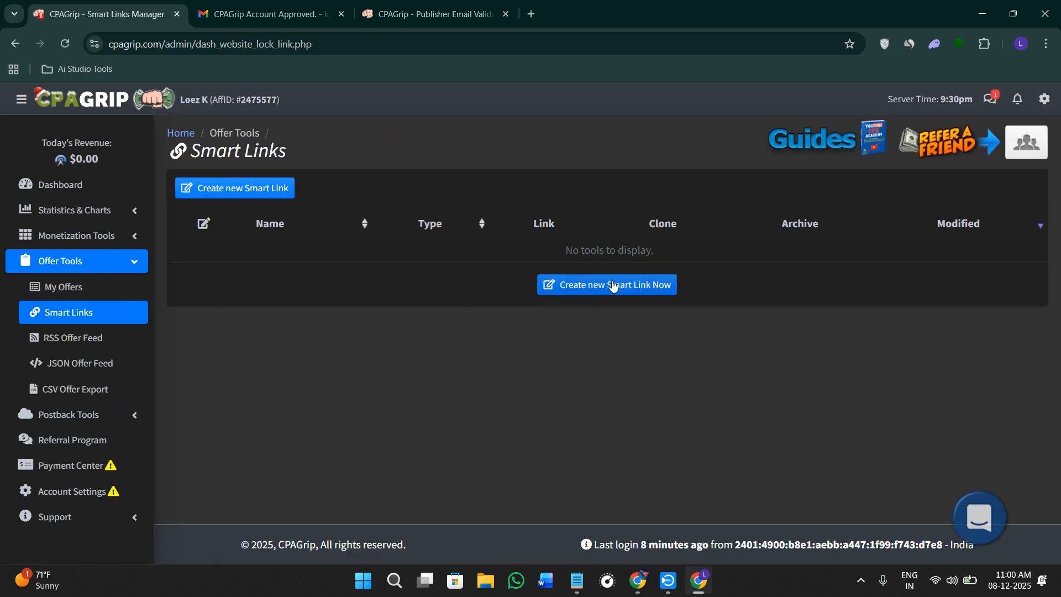
# - Start a new Smart Link, agreeing to the Terms of Service, to view its editor, and cancel without saving
pyautogui.click(613, 286)
pyautogui.click(235, 478)
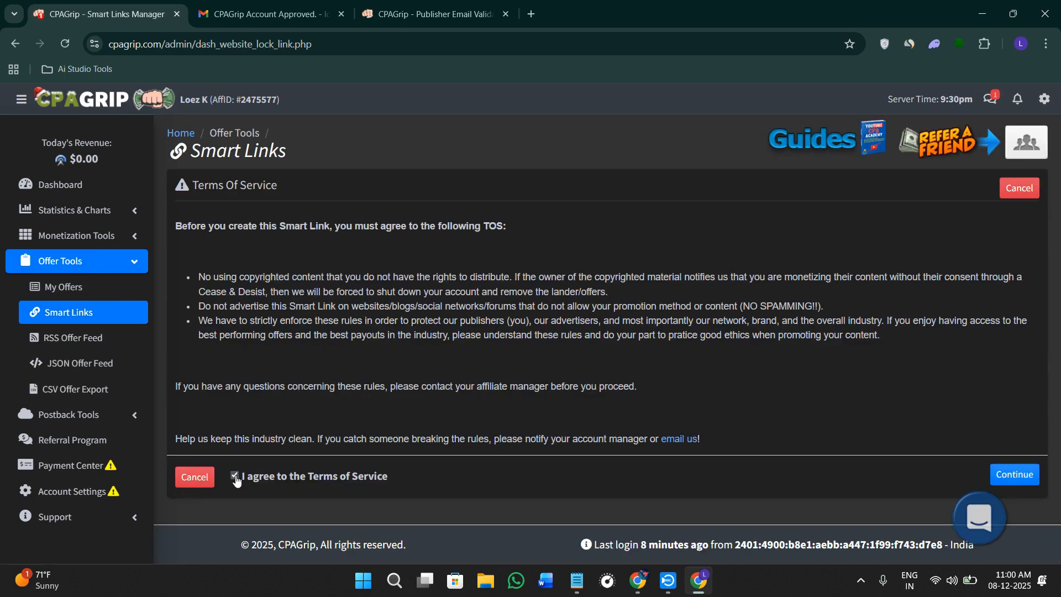
pyautogui.click(1015, 474)
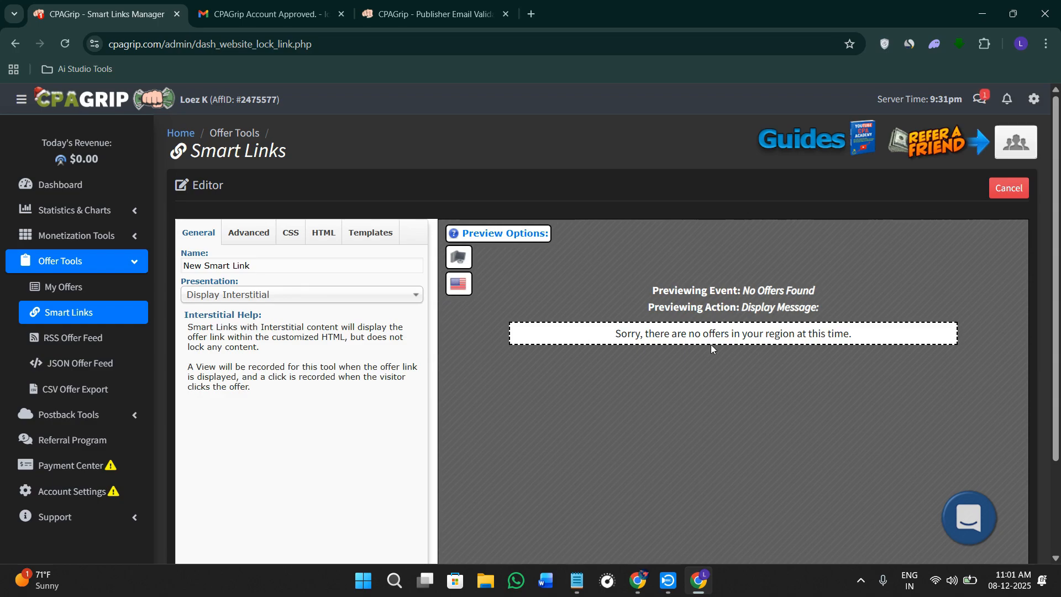
pyautogui.click(998, 192)
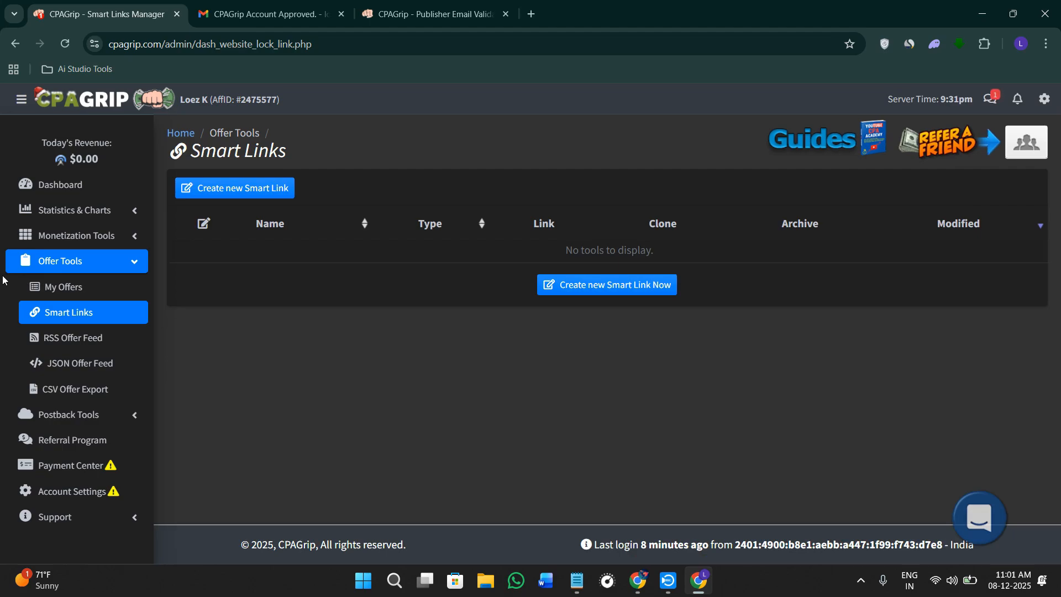